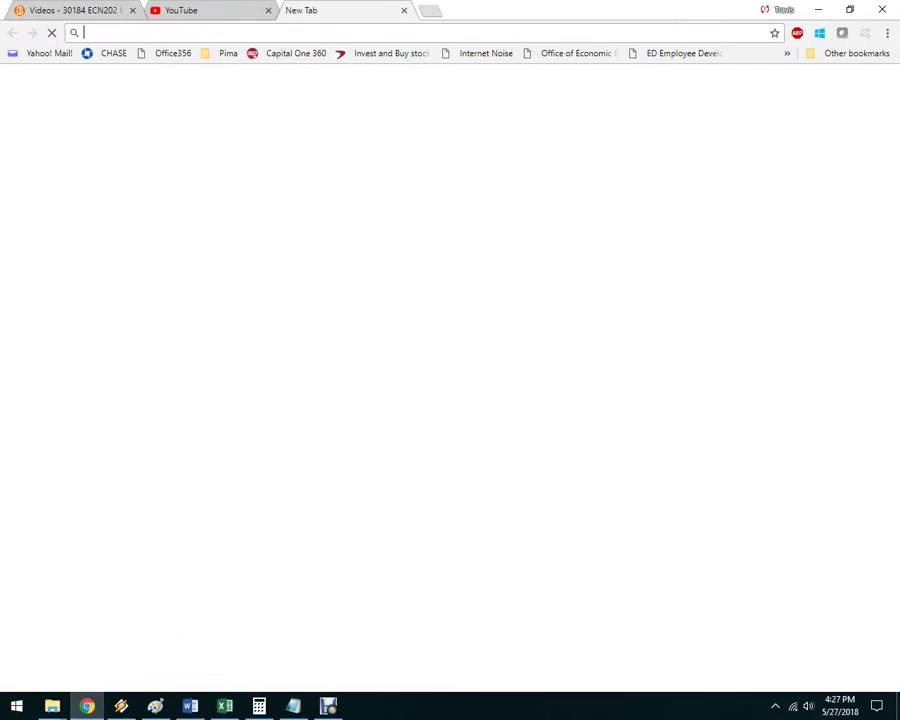
- Search Google Images for "cpi categories" and open the Consumer Price Index Components pie chart
{"action": "type", "text": "cpi"}
{"action": "key", "text": "Delete"}
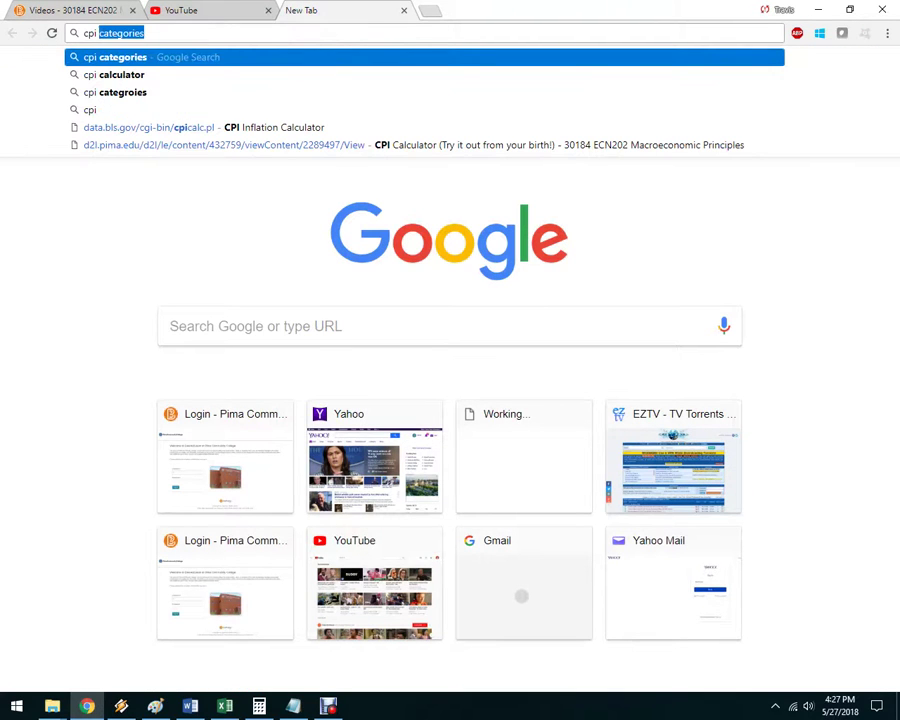
{"action": "key", "text": "Return"}
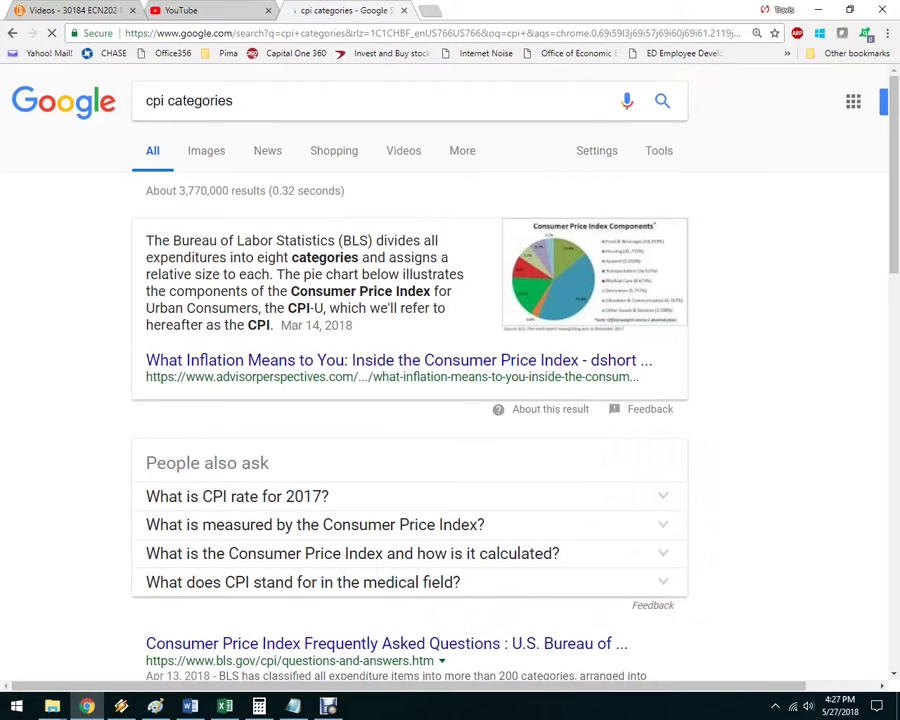
{"action": "left_click", "coordinate": [206, 150]}
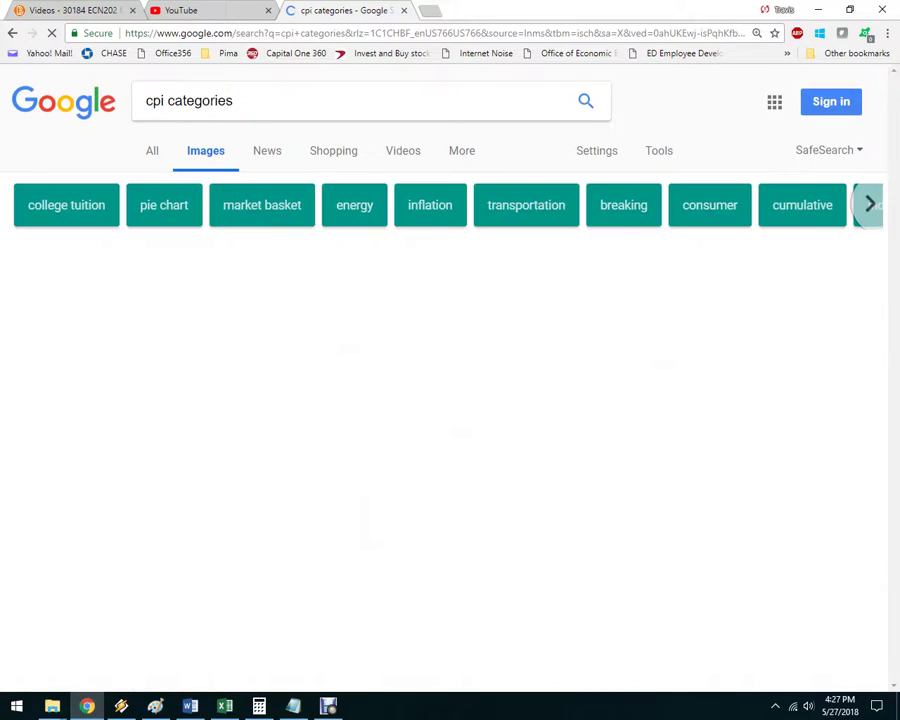
{"action": "left_click", "coordinate": [140, 310]}
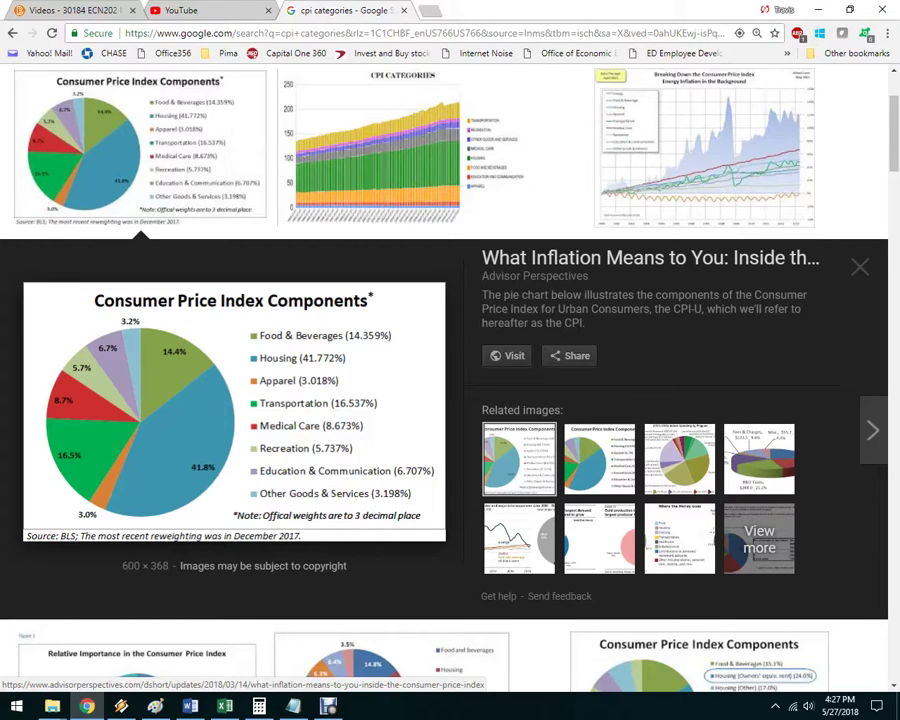
- Switch to the Excel workbook and review the CPI table's goods, quantities and 2016 prices
{"action": "key", "text": "alt+Tab"}
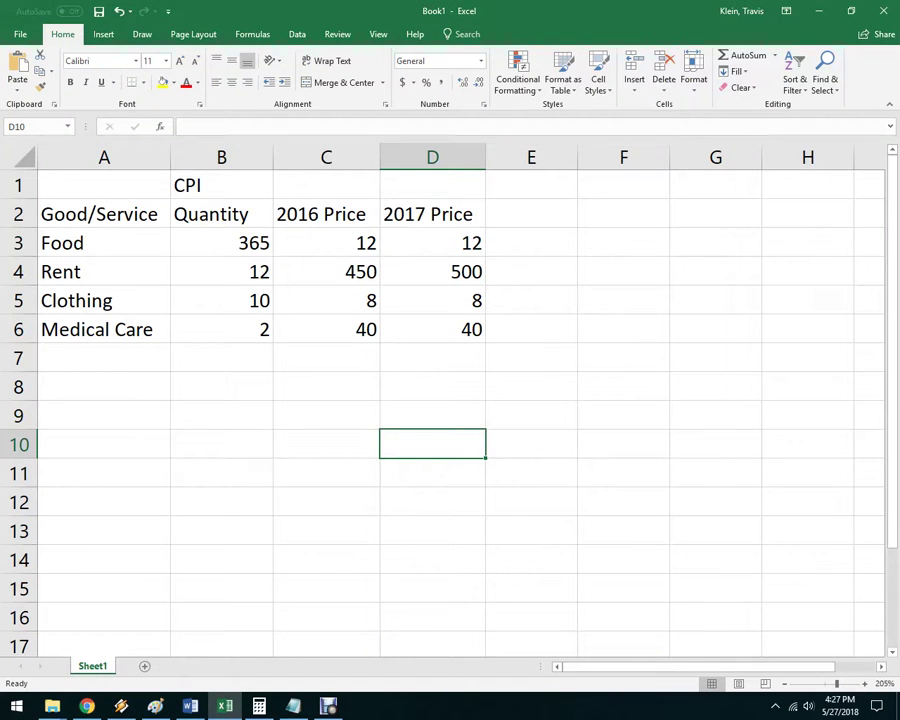
{"action": "left_click_drag", "start_coordinate": [100, 243], "coordinate": [90, 330]}
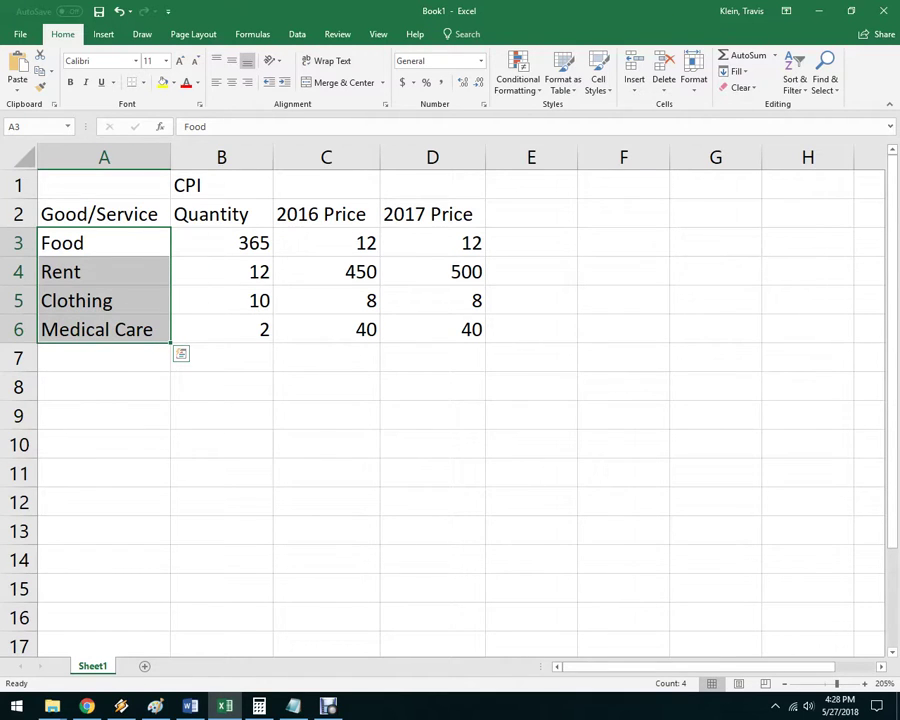
{"action": "left_click", "coordinate": [222, 243]}
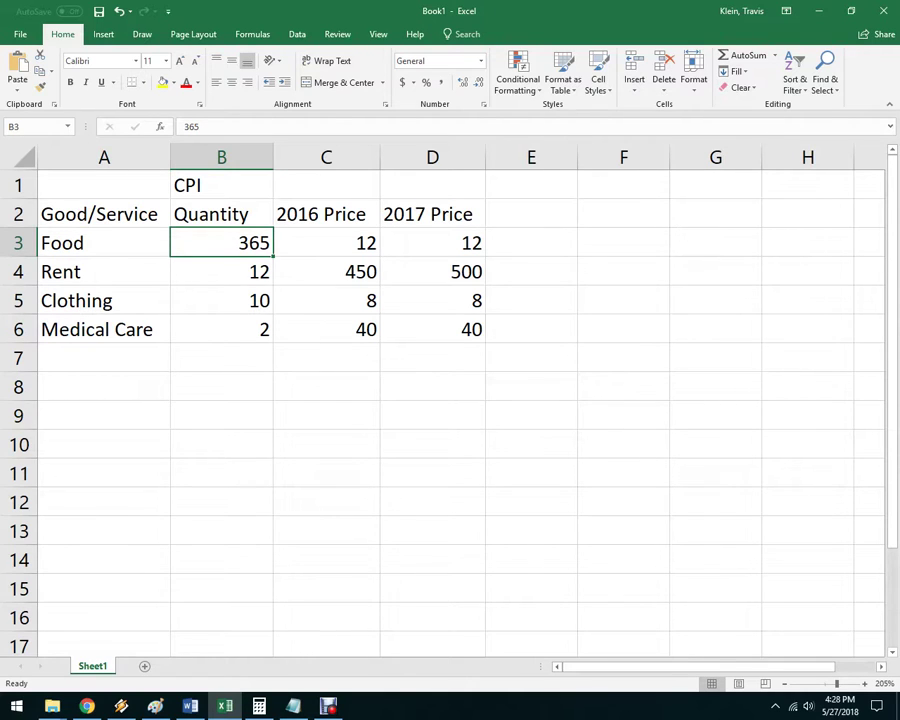
{"action": "left_click", "coordinate": [326, 214]}
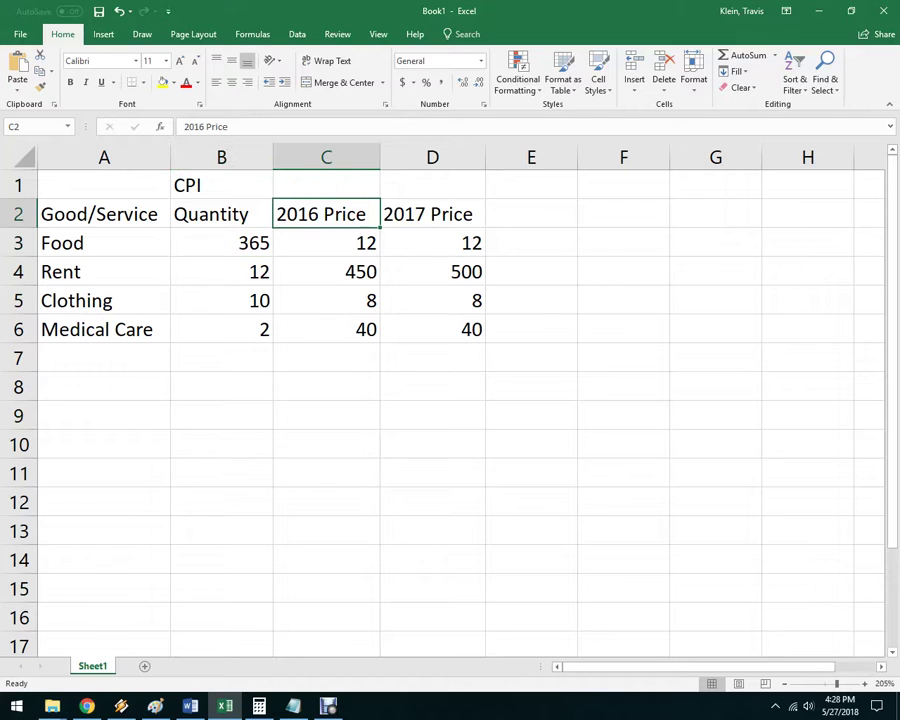
{"action": "left_click_drag", "start_coordinate": [326, 243], "coordinate": [326, 329]}
{"action": "left_click", "coordinate": [432, 415]}
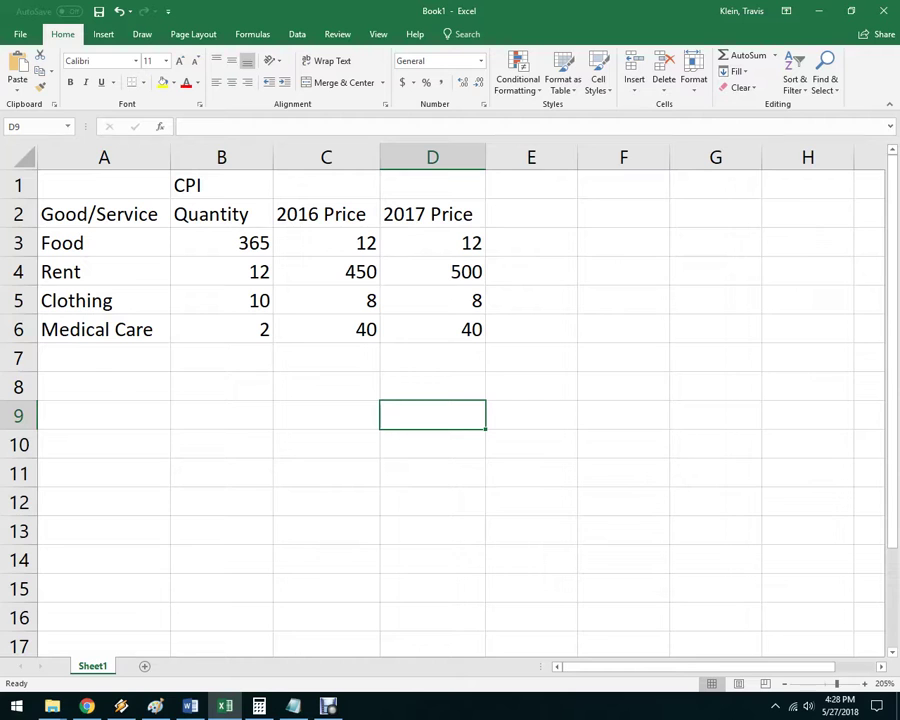
- Insert a column before the 2017 Price column and enter the heading "16 Spent" in D2
{"action": "left_click", "coordinate": [432, 157]}
{"action": "right_click", "coordinate": [443, 163]}
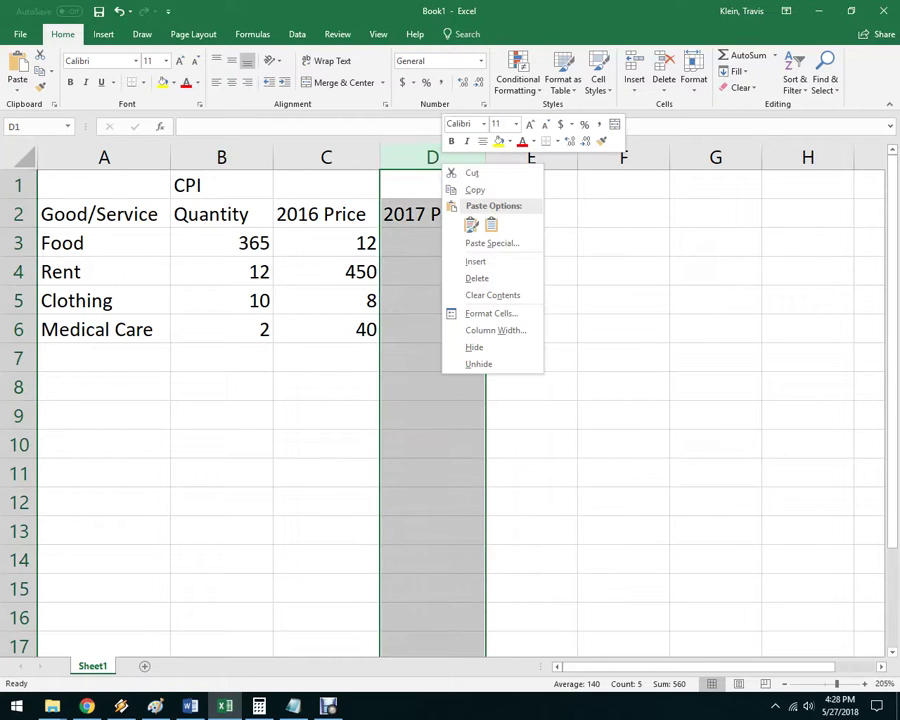
{"action": "left_click", "coordinate": [476, 261]}
{"action": "left_click", "coordinate": [433, 214]}
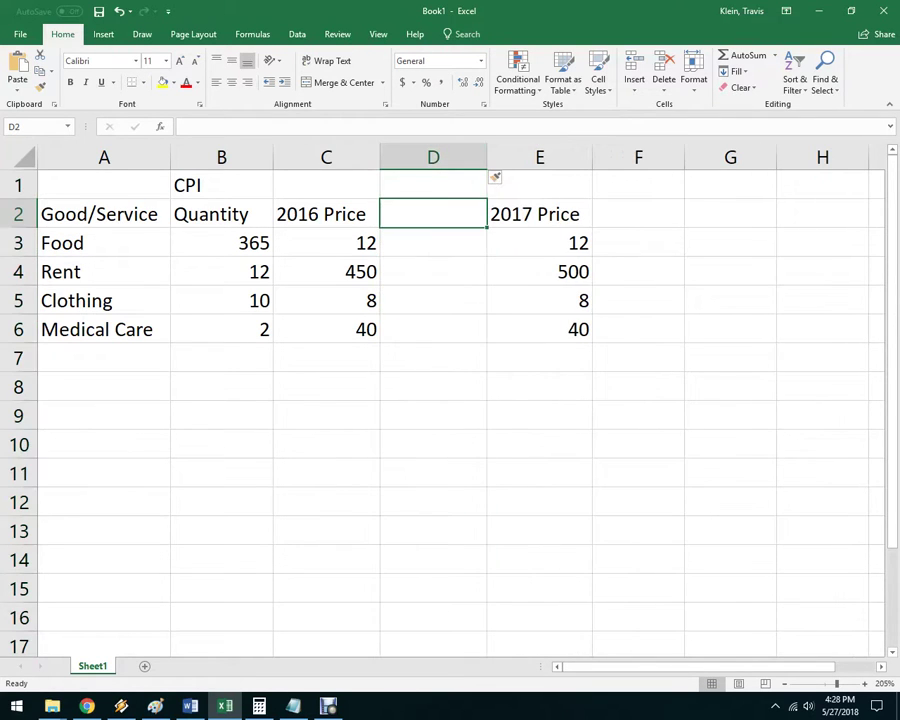
{"action": "type", "text": "16 Sped"}
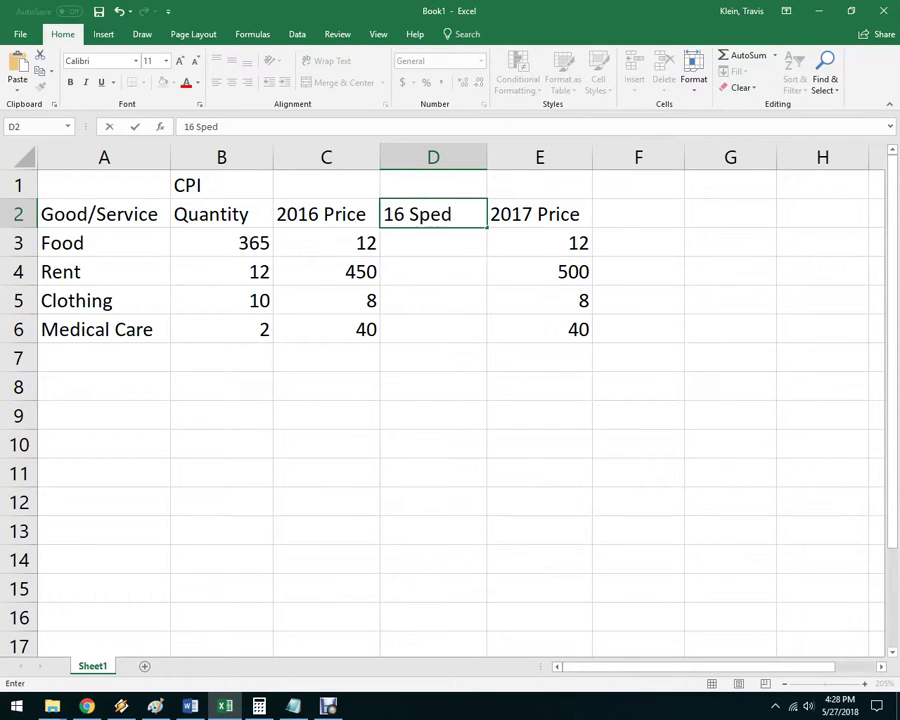
{"action": "key", "text": "BackSpace"}
{"action": "type", "text": "nt"}
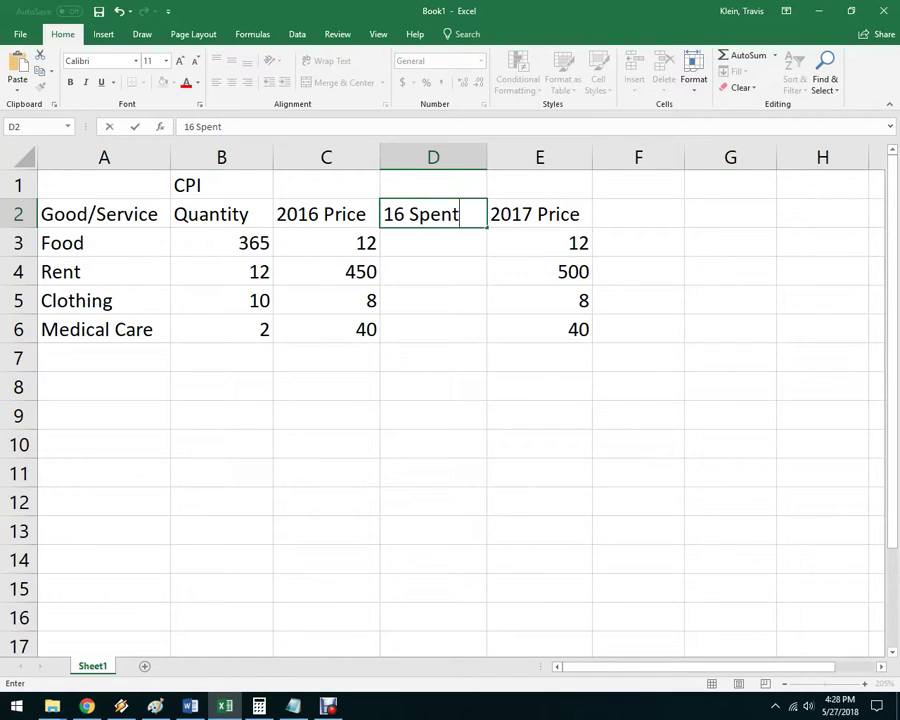
{"action": "key", "text": "BackSpace"}
{"action": "type", "text": "t"}
{"action": "key", "text": "Return"}
{"action": "key", "text": "Up"}
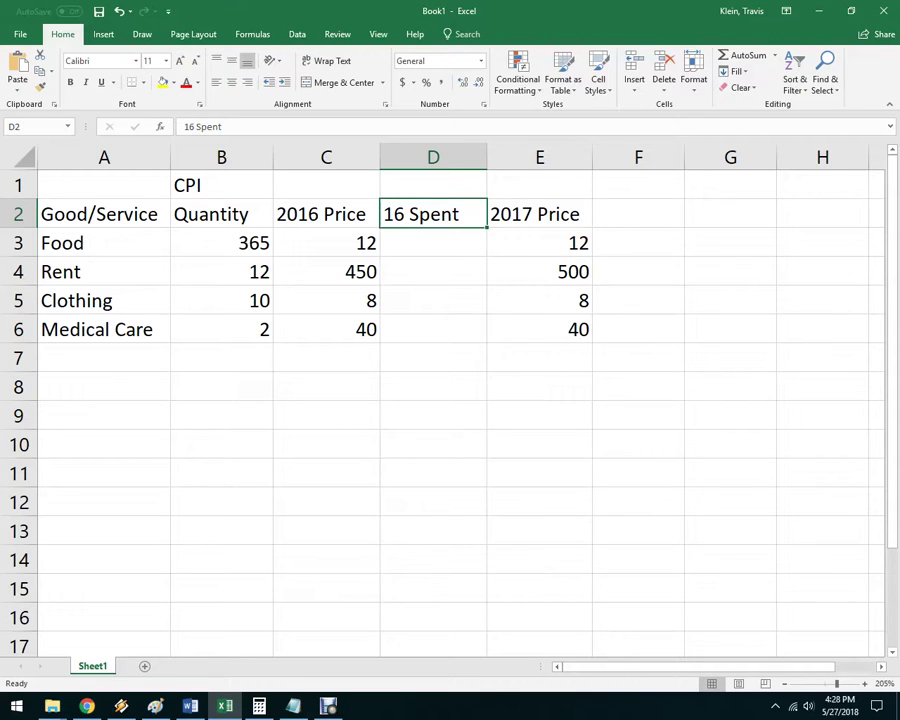
- Enter the heading "17 spent" in cell F2, beside 2017 Price
{"action": "left_click", "coordinate": [638, 214]}
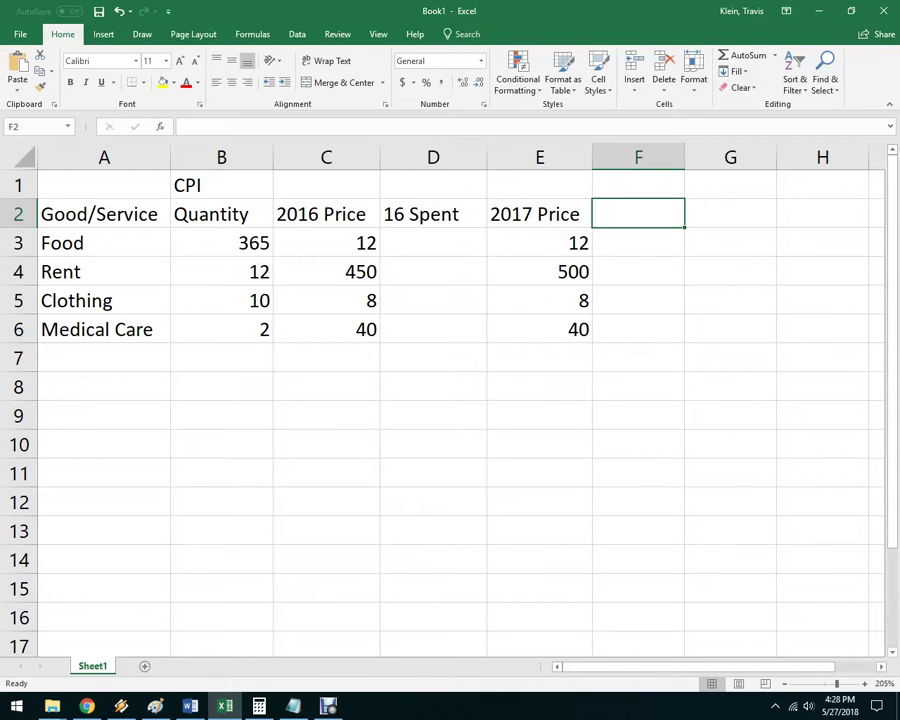
{"action": "type", "text": "2"}
{"action": "key", "text": "BackSpace"}
{"action": "type", "text": "17"}
{"action": "type", "text": " sp"}
{"action": "key", "text": "BackSpace"}
{"action": "type", "text": "s"}
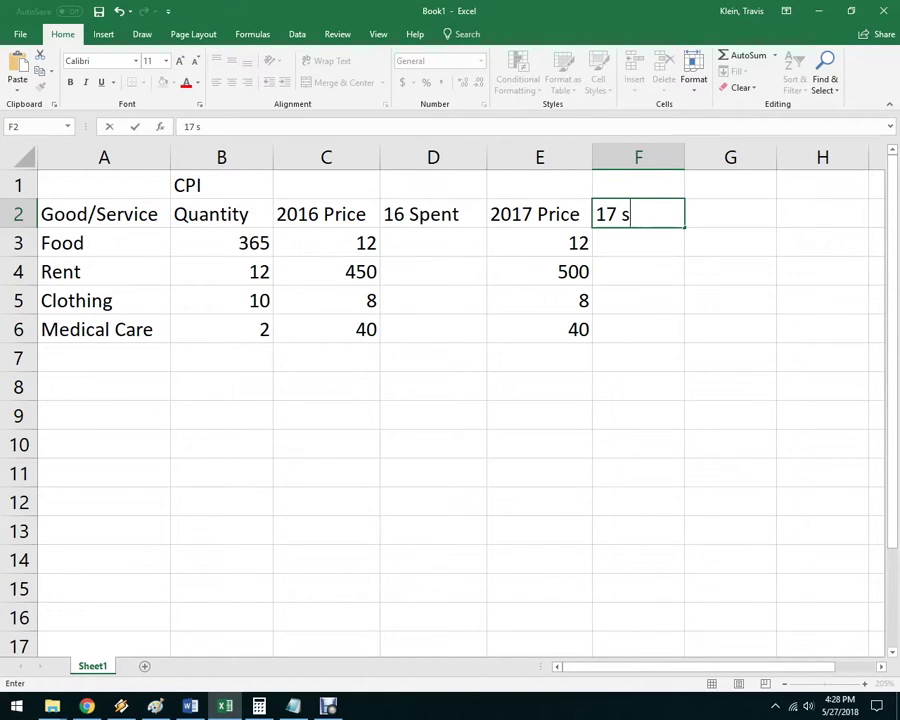
{"action": "type", "text": "pent"}
{"action": "key", "text": "Return"}
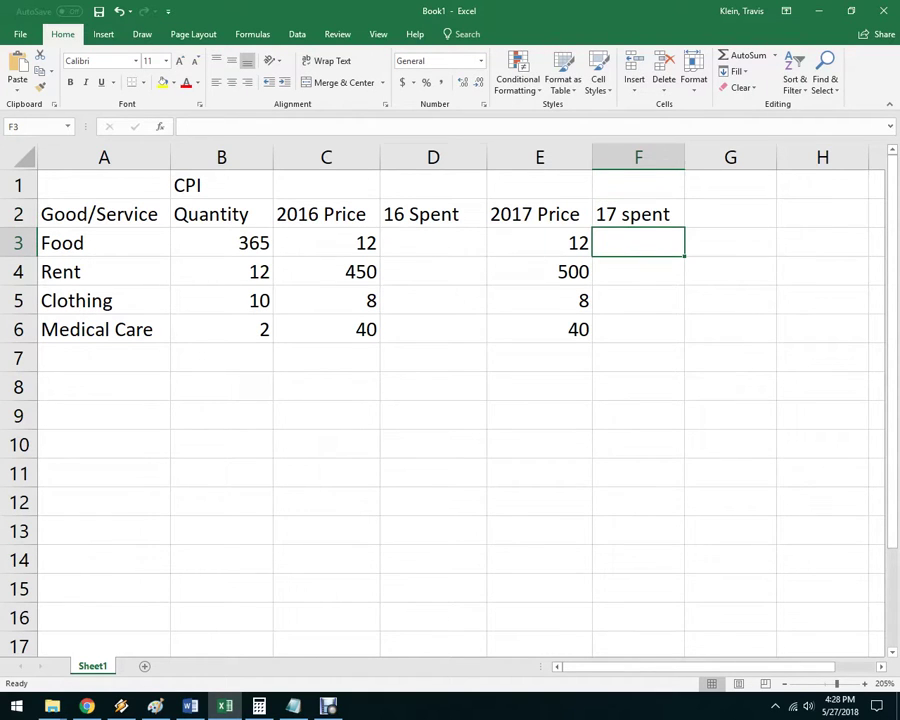
- Calculate 2016 spending per good with =B3*C3 in D3 and fill the formula through D6
{"action": "left_click", "coordinate": [433, 243]}
{"action": "type", "text": "="}
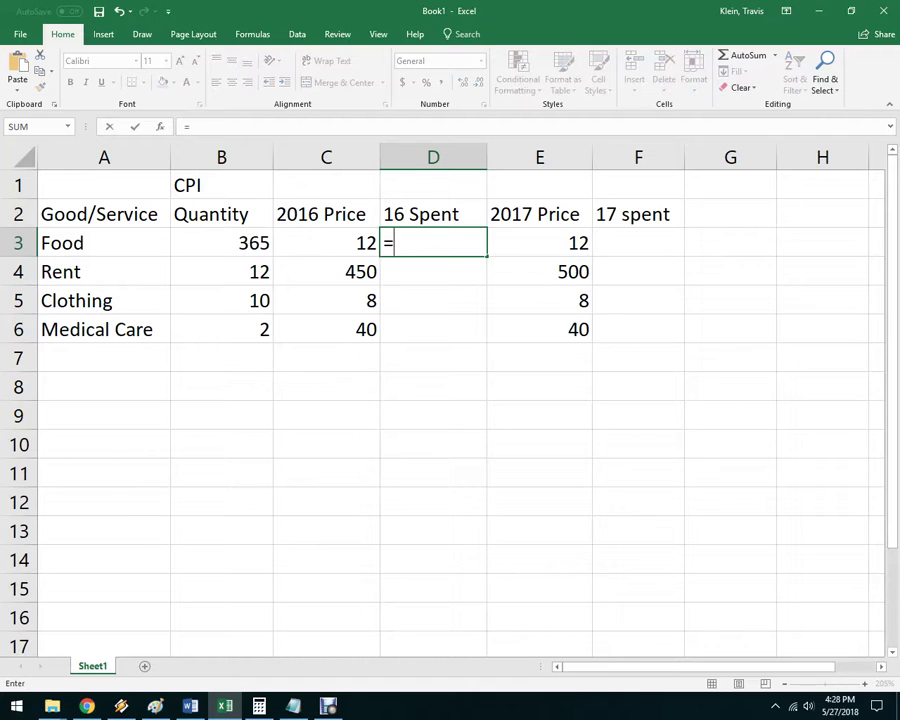
{"action": "left_click", "coordinate": [222, 243]}
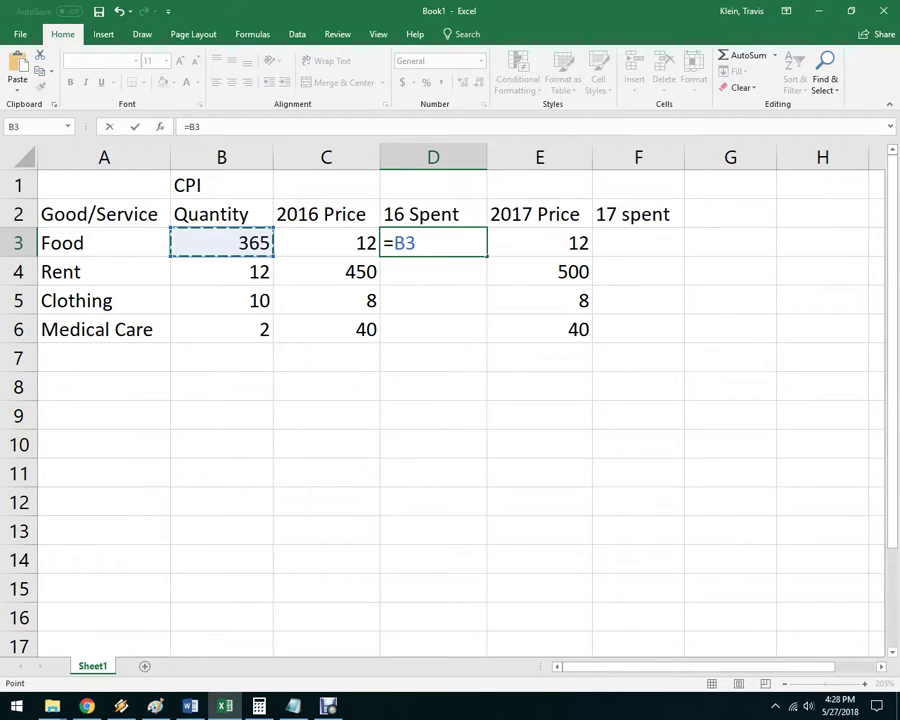
{"action": "type", "text": "*"}
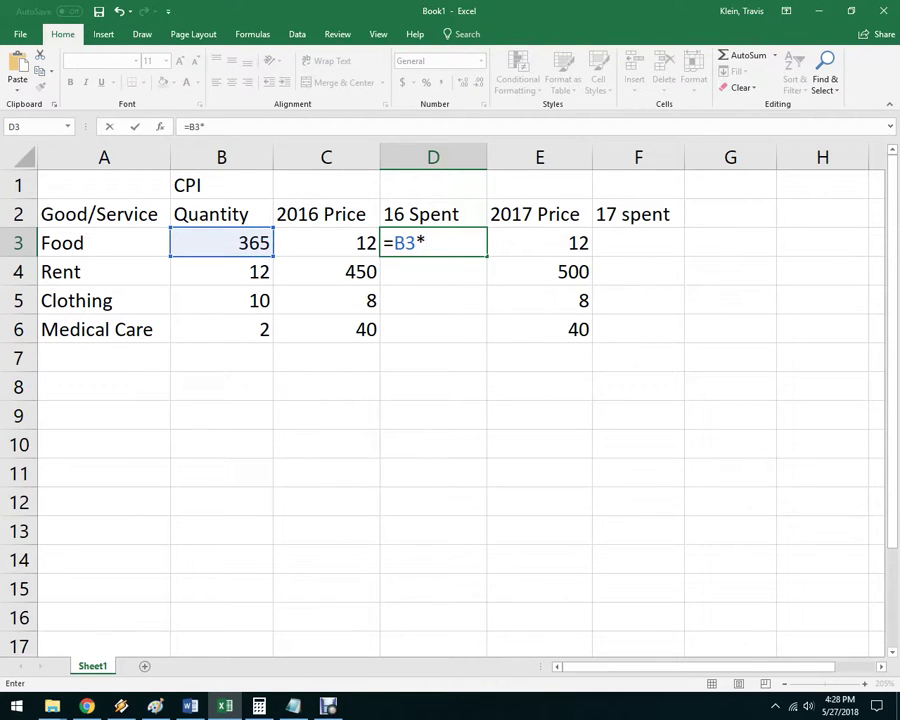
{"action": "left_click", "coordinate": [326, 243]}
{"action": "key", "text": "Return"}
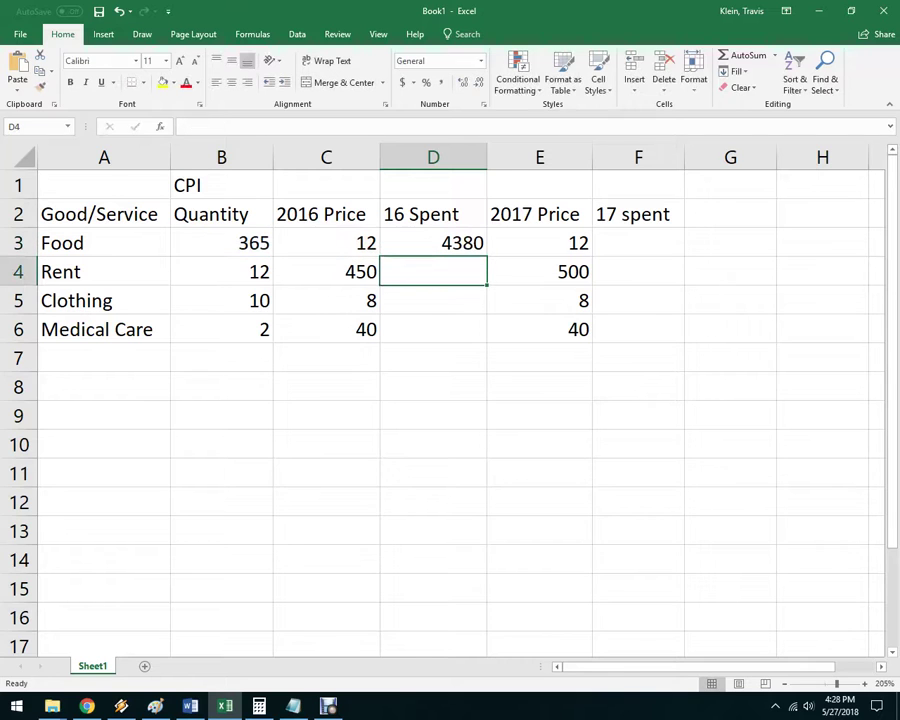
{"action": "left_click", "coordinate": [433, 243]}
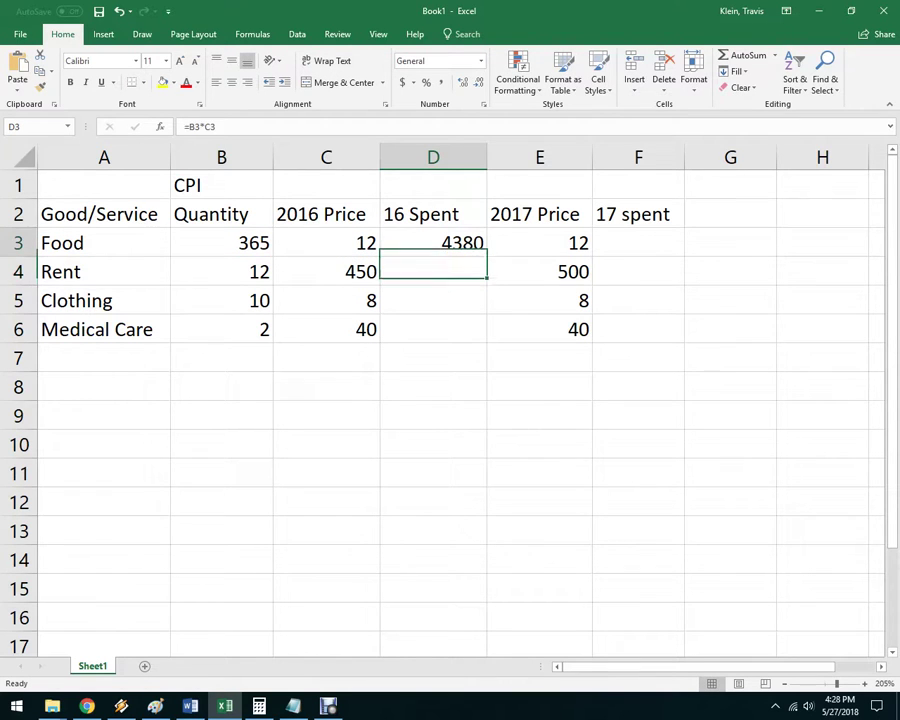
{"action": "left_click_drag", "start_coordinate": [487, 257], "coordinate": [485, 340]}
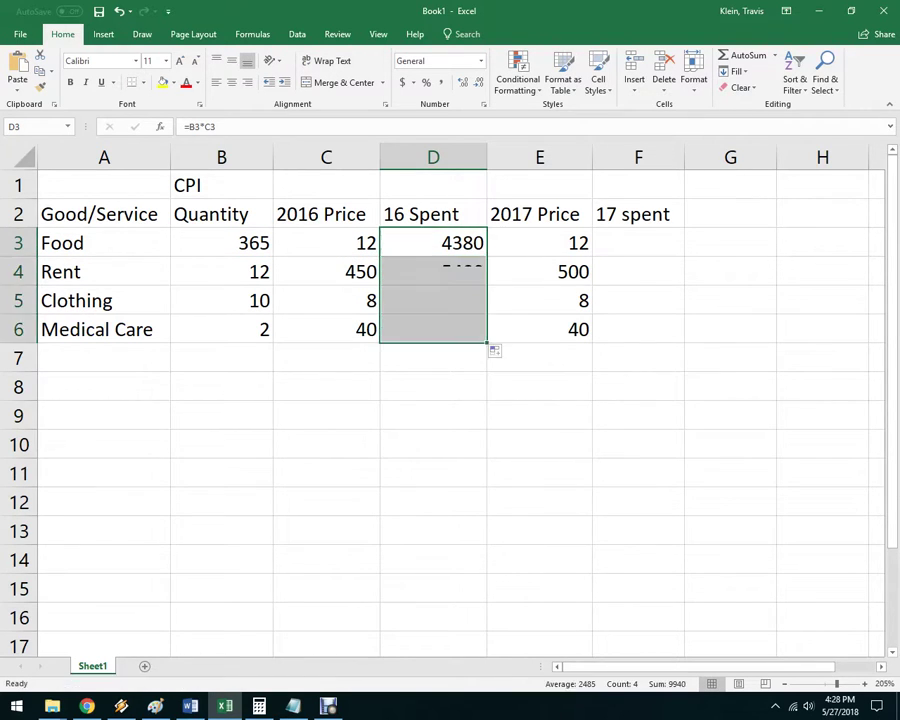
{"action": "left_click", "coordinate": [638, 415]}
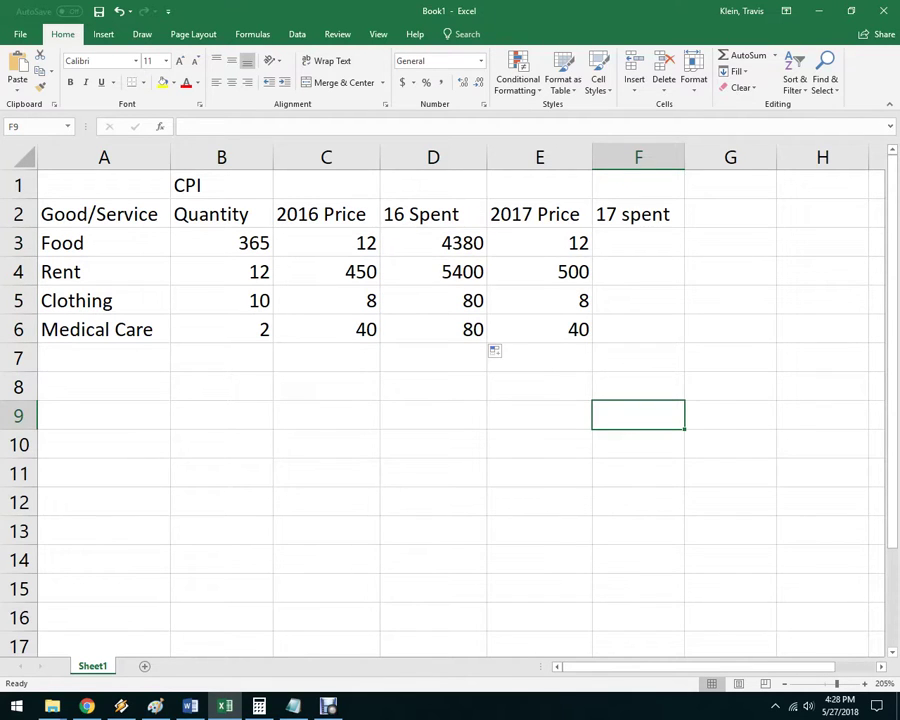
- Calculate 2017 spending per good with =E3*B3 in F3 and fill the formula through F6
{"action": "left_click", "coordinate": [638, 243]}
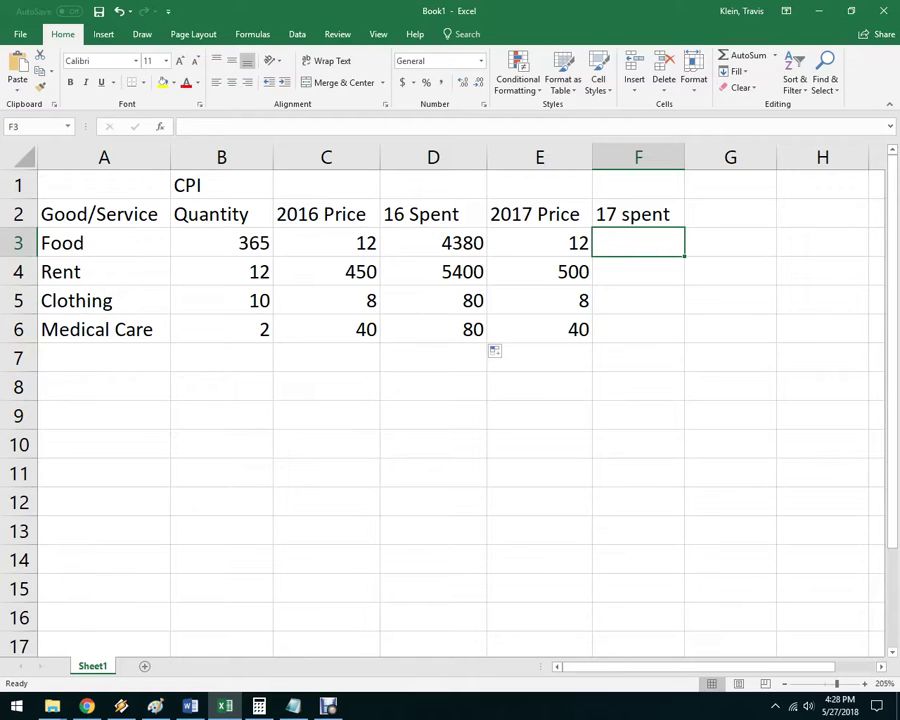
{"action": "type", "text": "="}
{"action": "left_click", "coordinate": [540, 243]}
{"action": "type", "text": "*"}
{"action": "left_click", "coordinate": [222, 243]}
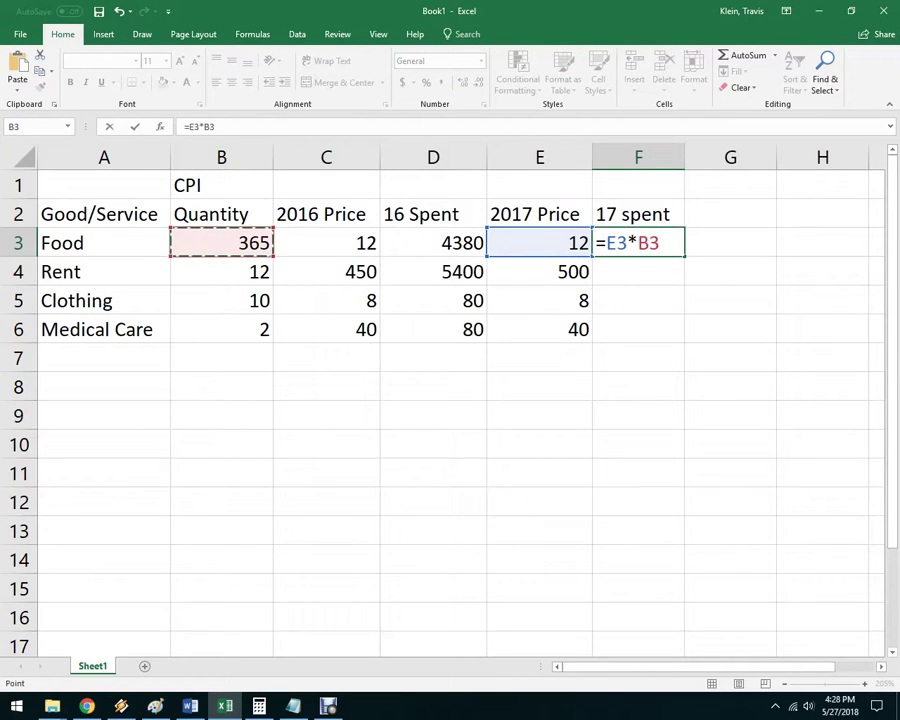
{"action": "key", "text": "Return"}
{"action": "left_click", "coordinate": [638, 243]}
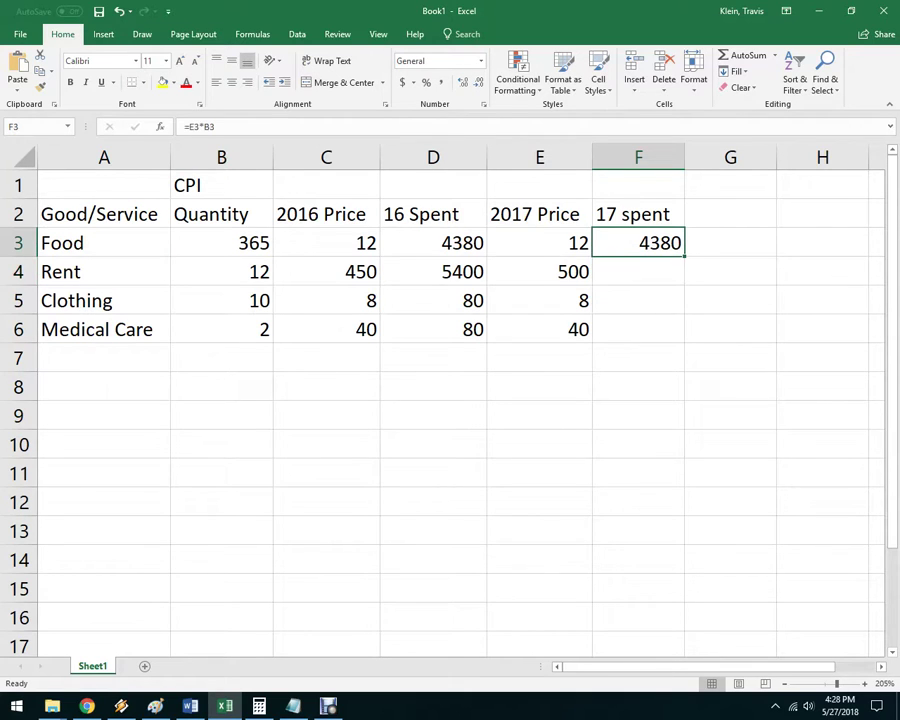
{"action": "double_click", "coordinate": [685, 257]}
{"action": "left_click", "coordinate": [730, 444]}
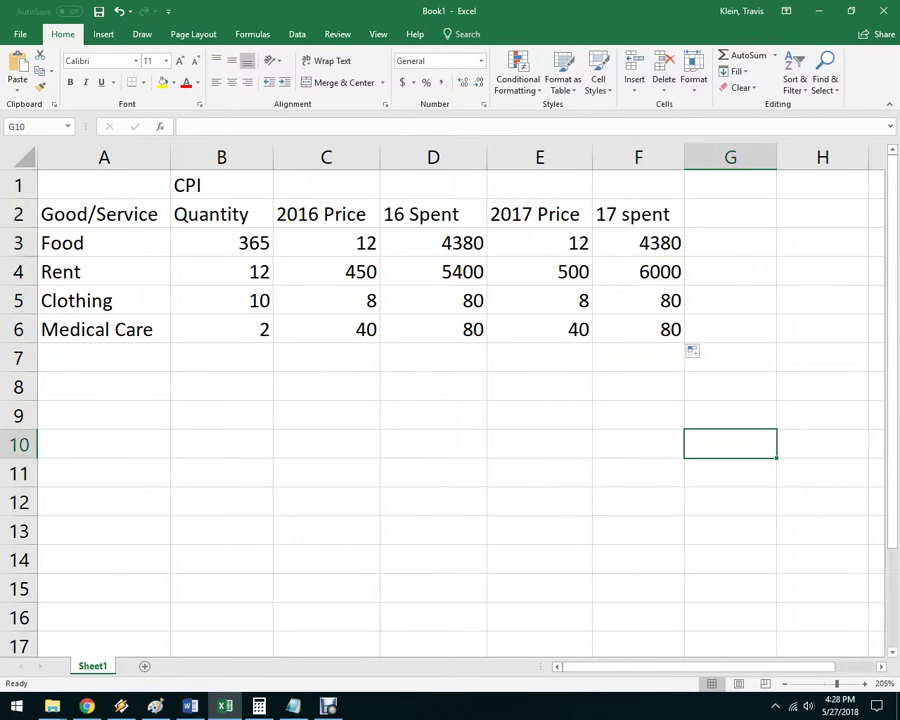
- Label cell C8 "Total Spending" and widen column C to fit the label
{"action": "left_click", "coordinate": [326, 387]}
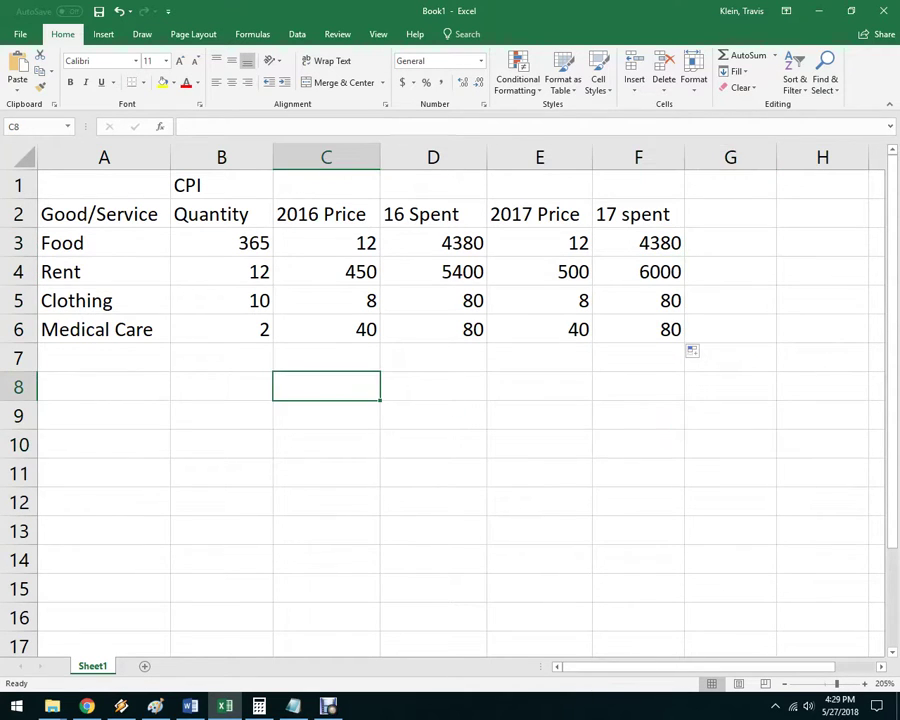
{"action": "type", "text": "Total Spending"}
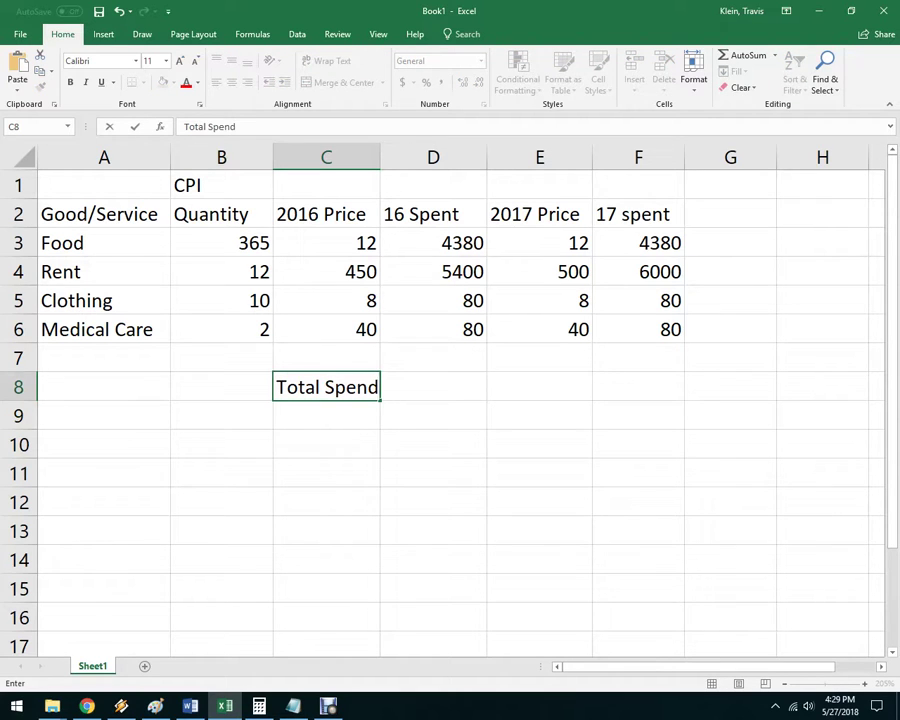
{"action": "key", "text": "Return"}
{"action": "left_click_drag", "start_coordinate": [380, 157], "coordinate": [416, 157]}
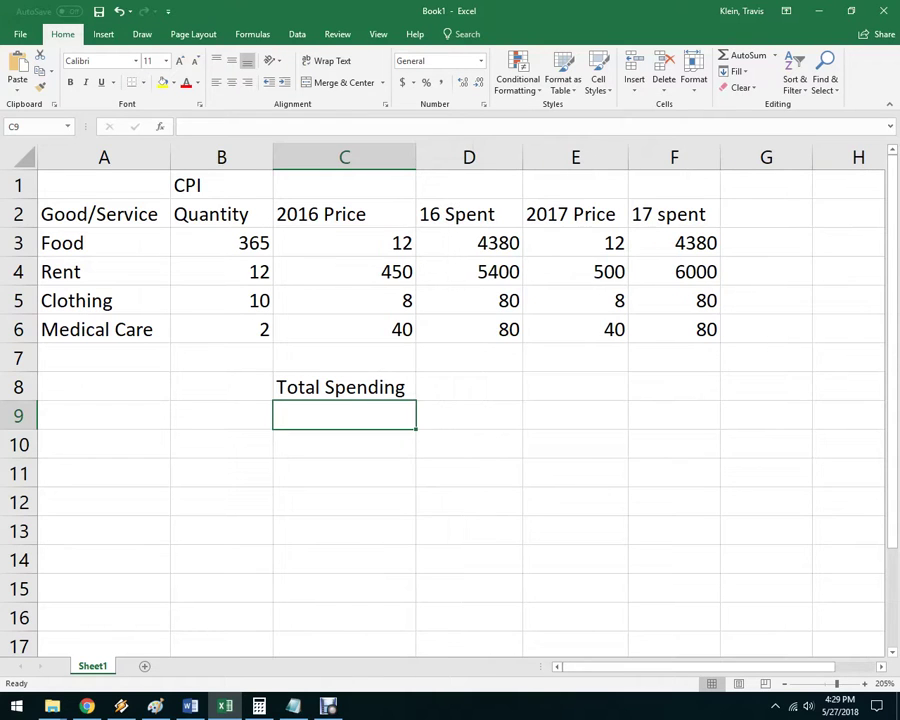
- Calculate total 2016 spending in cell D8 with the formula =SUM(D3:D6)
{"action": "left_click", "coordinate": [469, 387]}
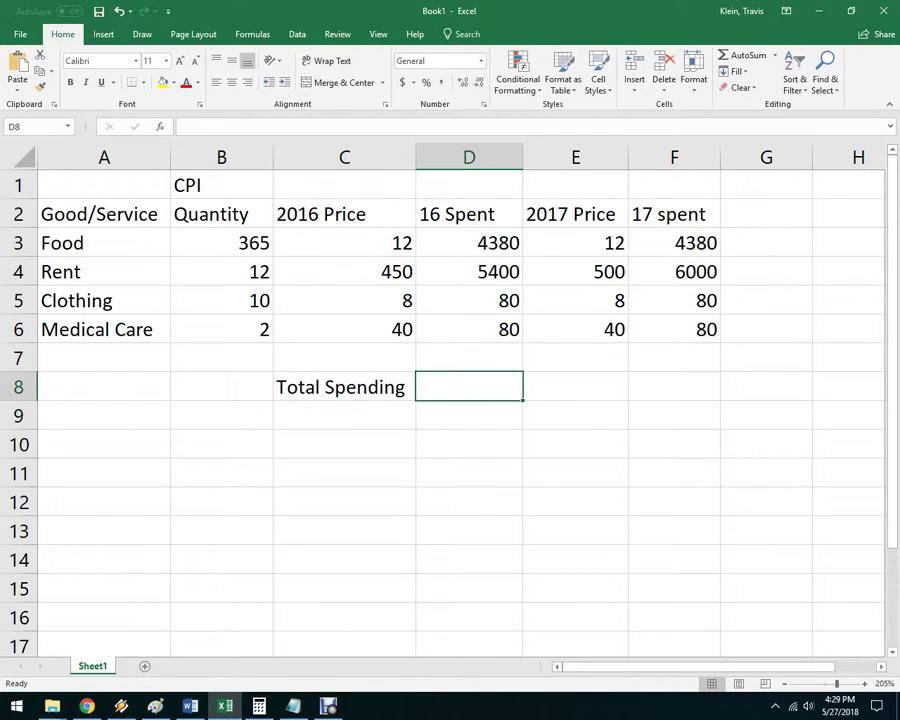
{"action": "type", "text": "="}
{"action": "left_click", "coordinate": [469, 243]}
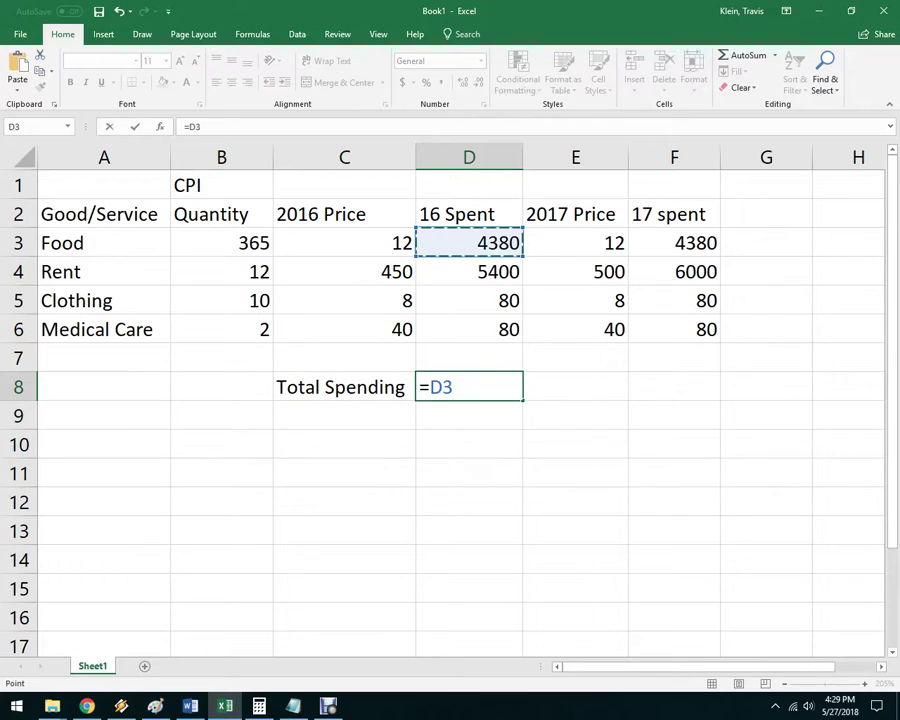
{"action": "key", "text": "BackSpace"}
{"action": "key", "text": "BackSpace"}
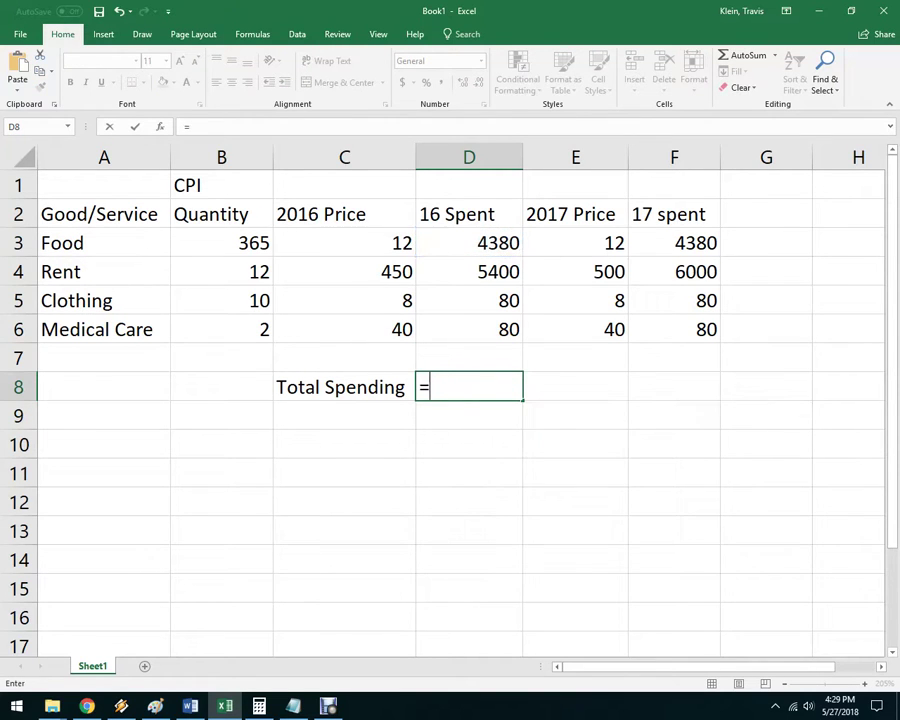
{"action": "type", "text": "sum("}
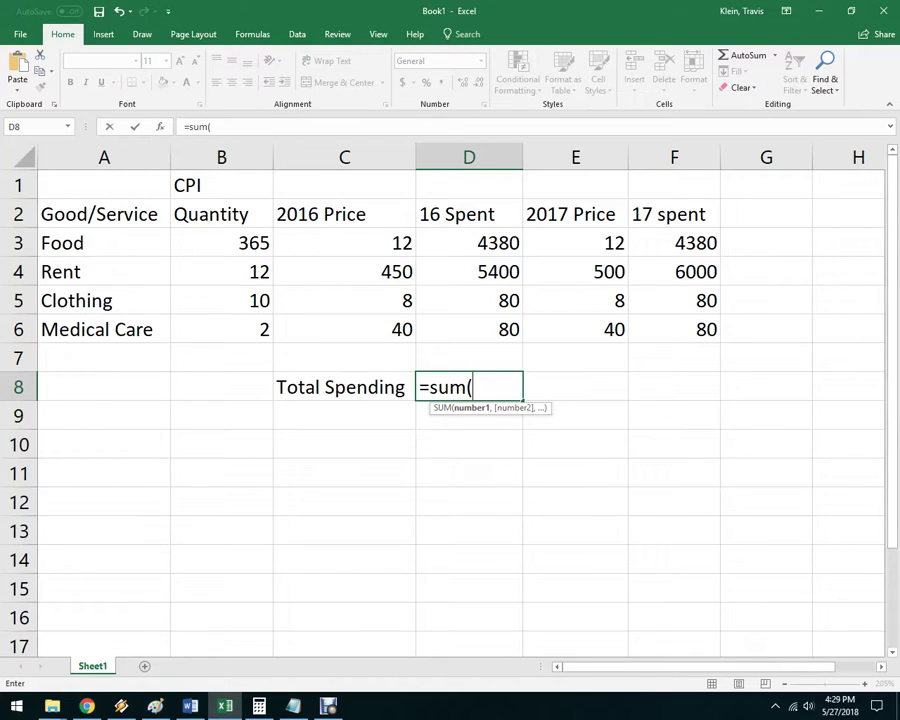
{"action": "left_click_drag", "start_coordinate": [469, 243], "coordinate": [469, 329]}
{"action": "type", "text": ")"}
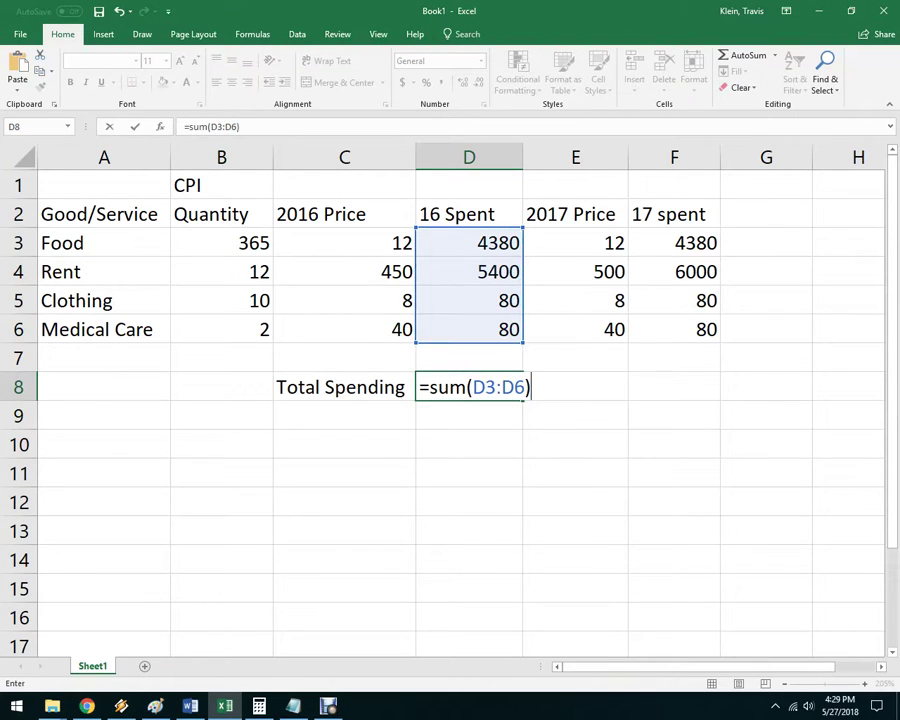
{"action": "key", "text": "Return"}
- Copy the total formula from D8 to F8 to total the 17 spent column
{"action": "left_click", "coordinate": [469, 387]}
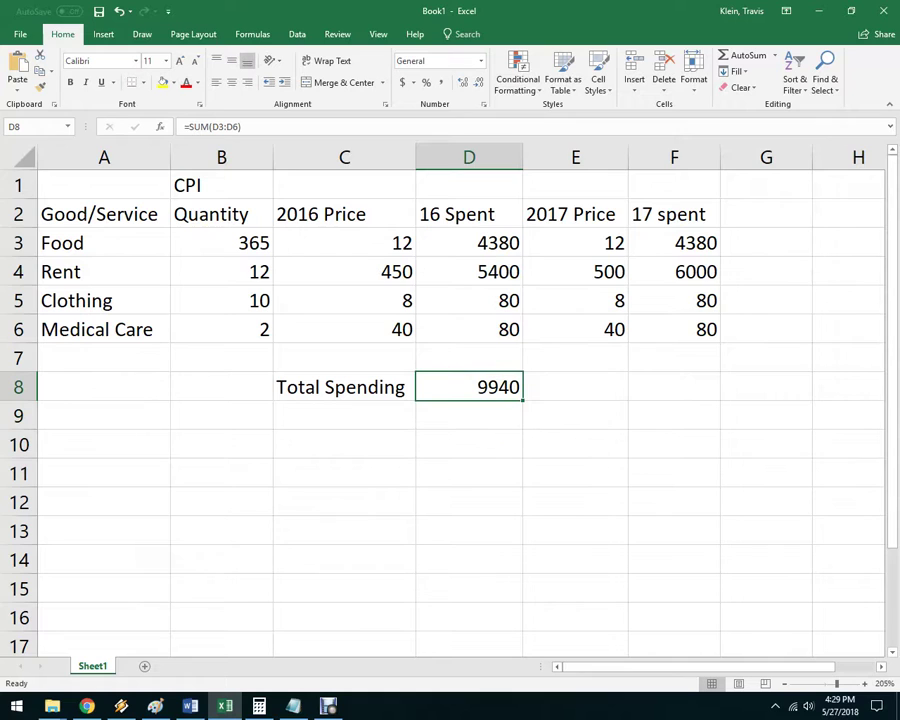
{"action": "key", "text": "ctrl+c"}
{"action": "left_click", "coordinate": [674, 387]}
{"action": "key", "text": "ctrl+v"}
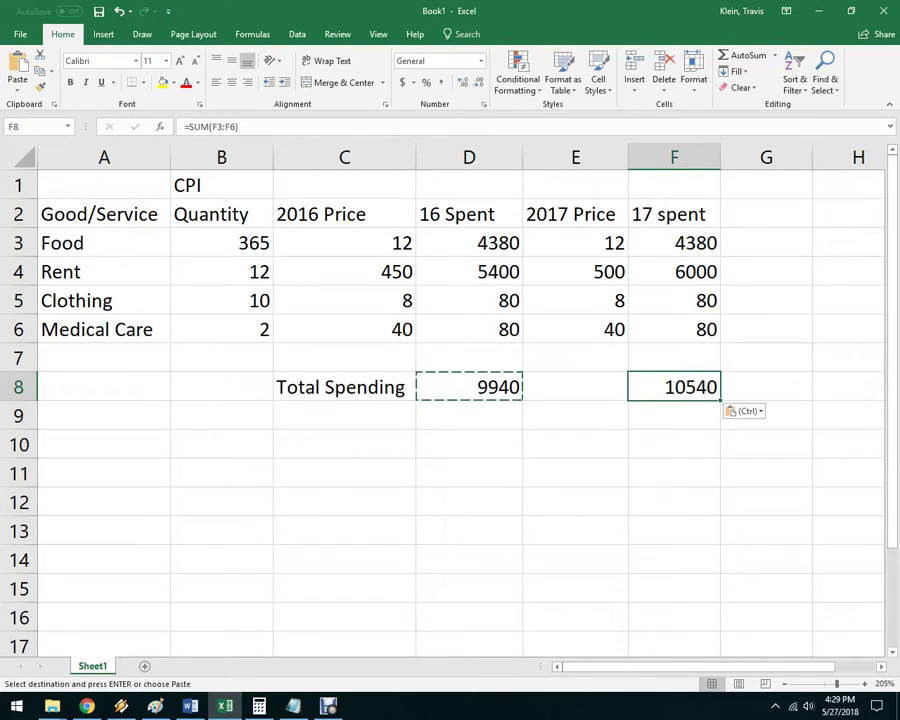
{"action": "left_click", "coordinate": [674, 473]}
{"action": "key", "text": "Escape"}
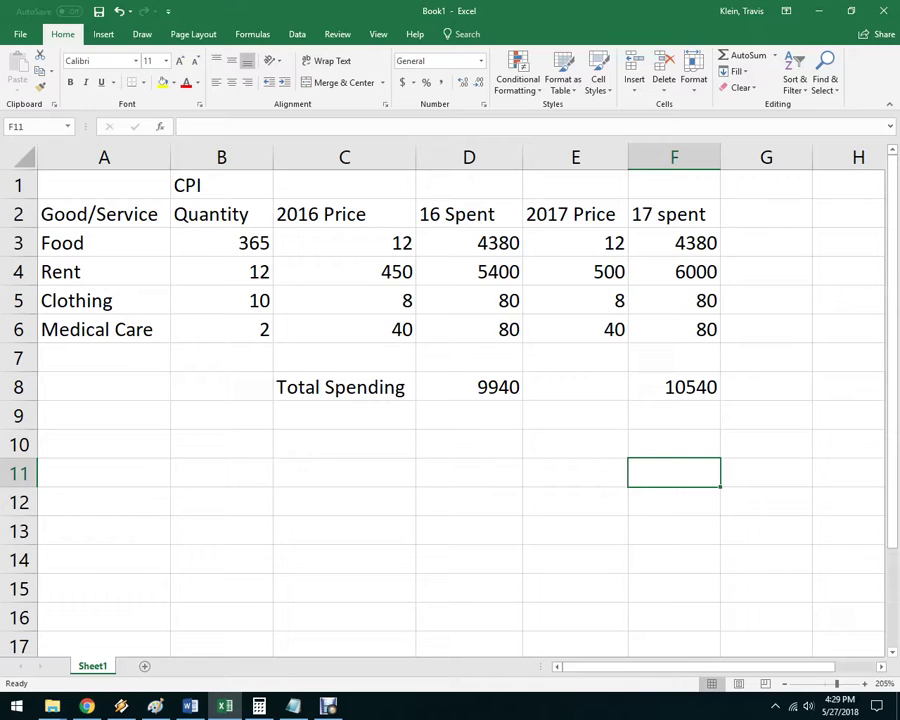
{"action": "left_click", "coordinate": [469, 473]}
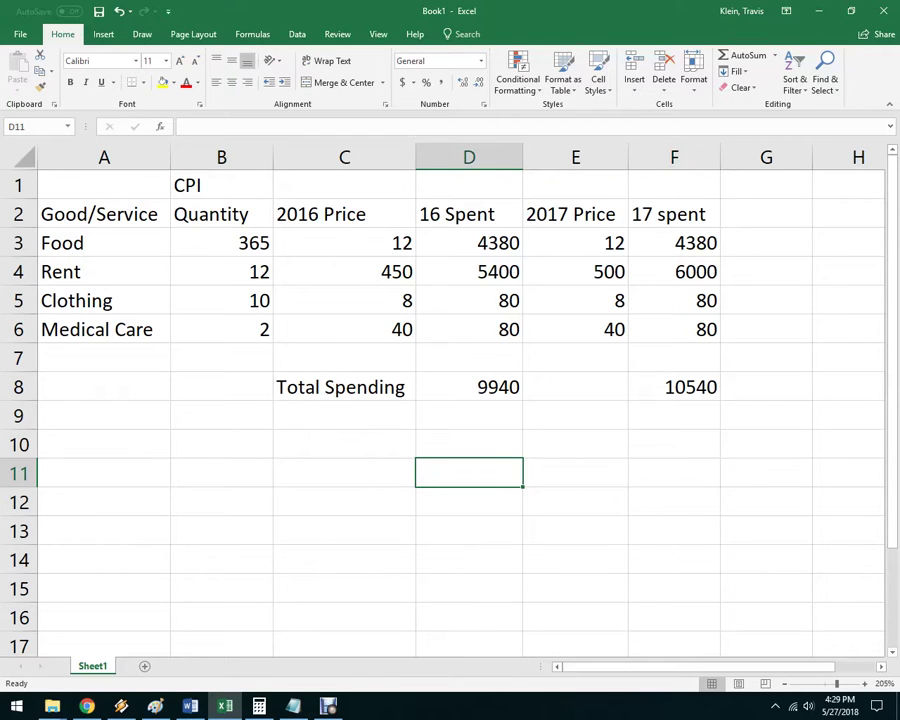
{"action": "type", "text": "="}
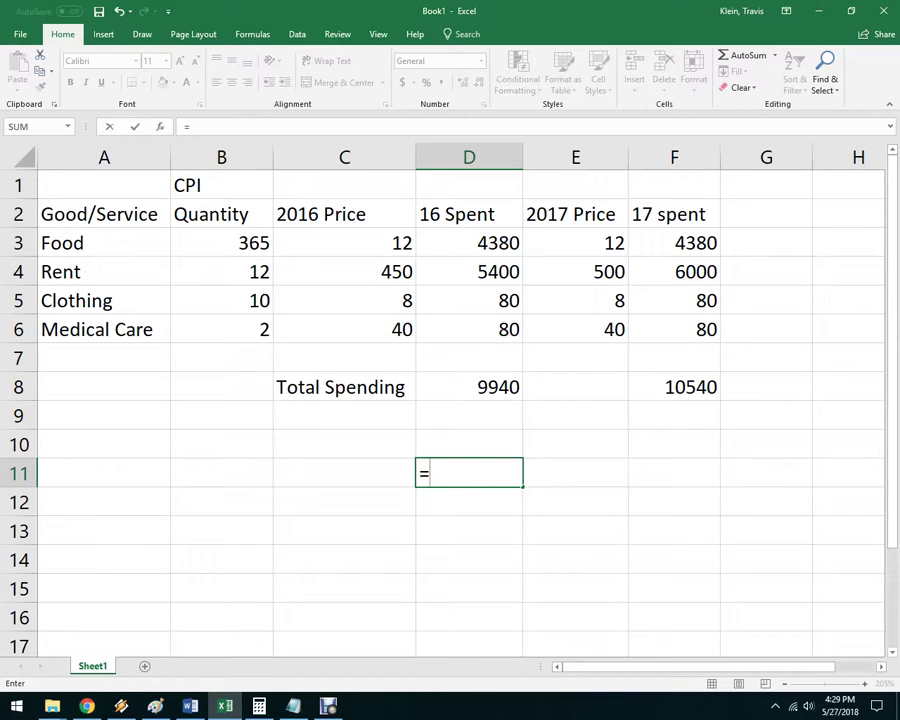
{"action": "left_click", "coordinate": [222, 445]}
{"action": "key", "text": "Escape"}
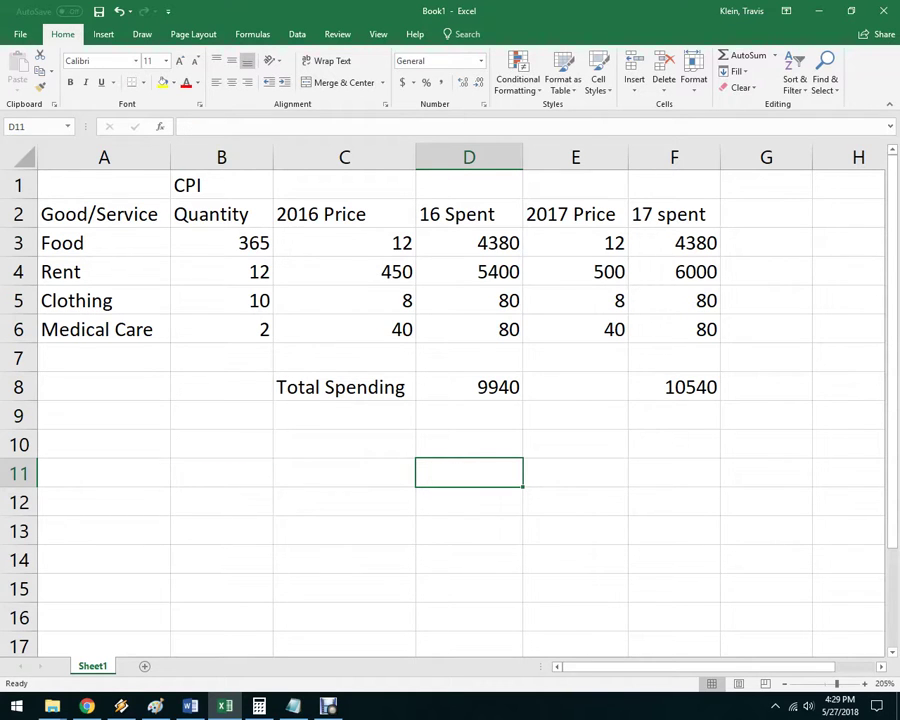
- Enter the label "New-Base/Base" in cell B10
{"action": "left_click", "coordinate": [222, 445]}
{"action": "type", "text": "New"}
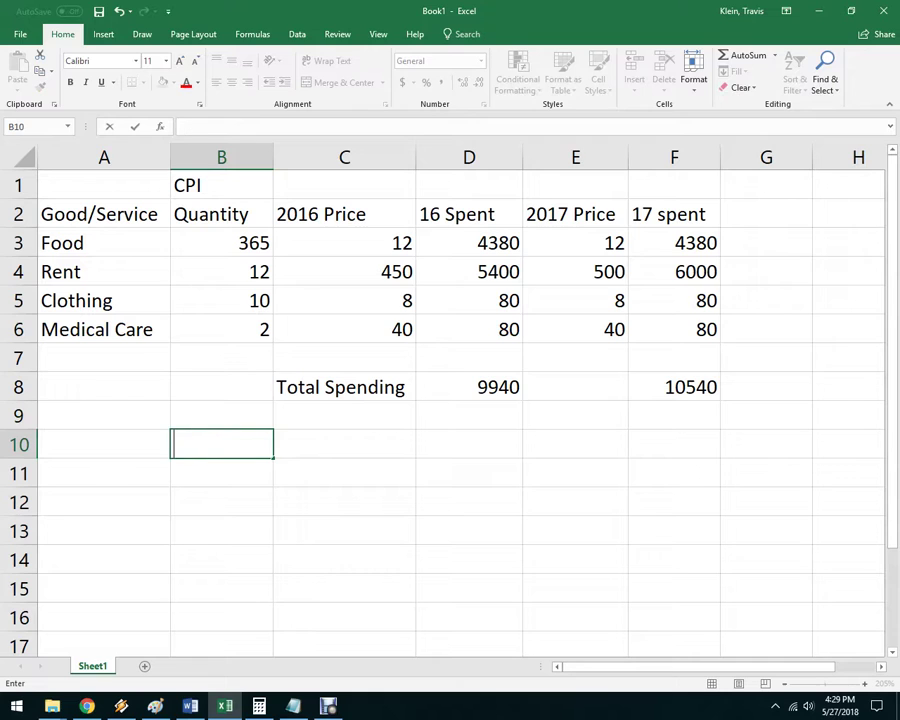
{"action": "type", "text": "-Ol"}
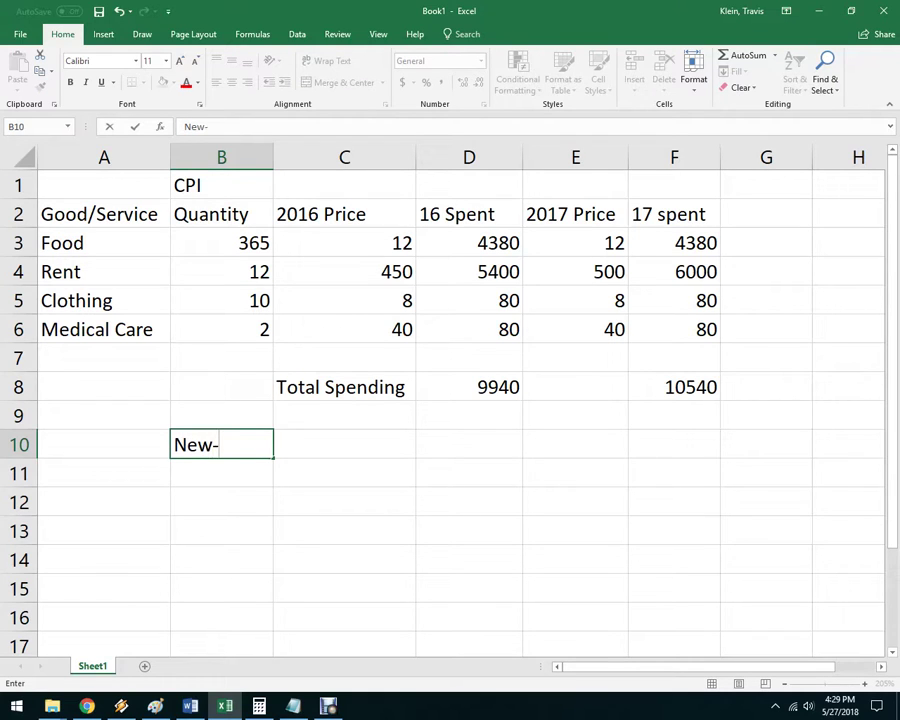
{"action": "key", "text": "BackSpace"}
{"action": "key", "text": "BackSpace"}
{"action": "type", "text": "Base"}
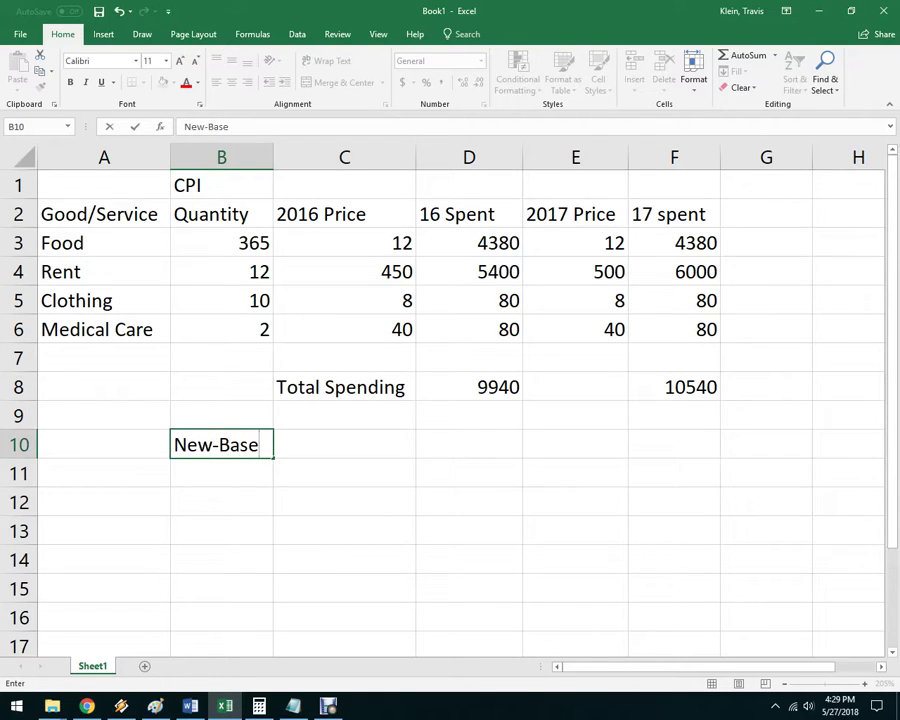
{"action": "type", "text": "/Base"}
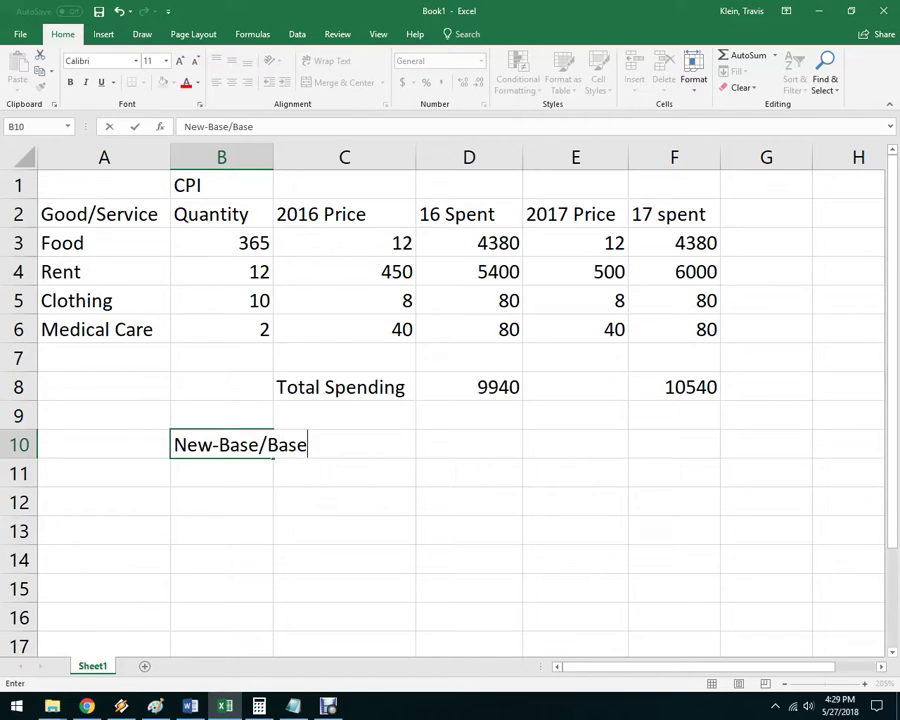
- Calculate the relative change in total spending in D11 with the formula =(F8-D8)/D8
{"action": "left_click", "coordinate": [469, 473]}
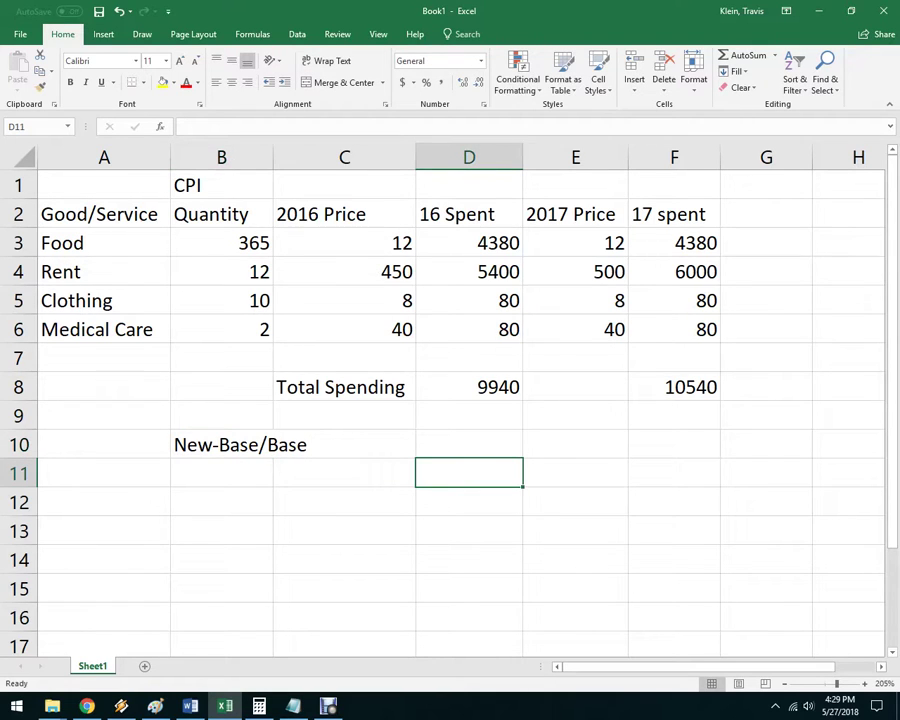
{"action": "type", "text": "="}
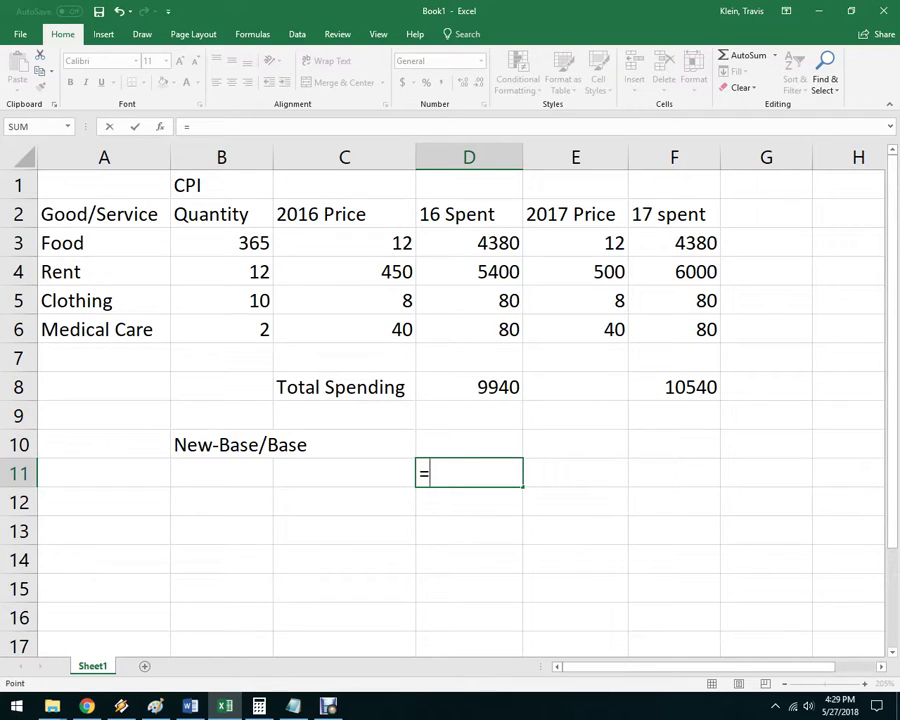
{"action": "left_click", "coordinate": [674, 387]}
{"action": "type", "text": "-"}
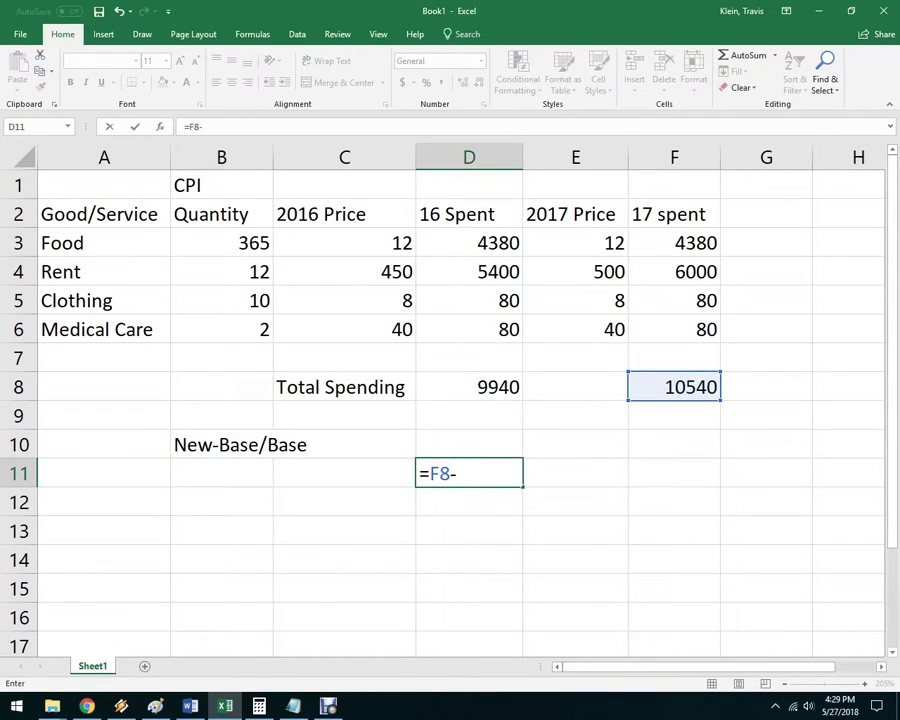
{"action": "left_click", "coordinate": [469, 387]}
{"action": "left_click", "coordinate": [216, 127]}
{"action": "type", "text": ")"}
{"action": "left_click", "coordinate": [190, 127]}
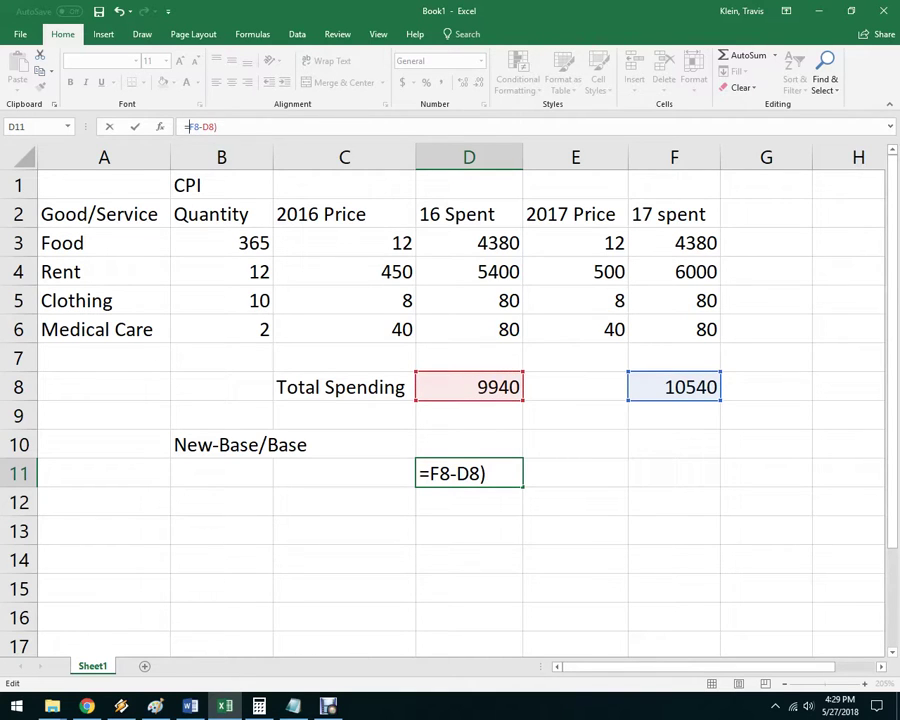
{"action": "type", "text": "("}
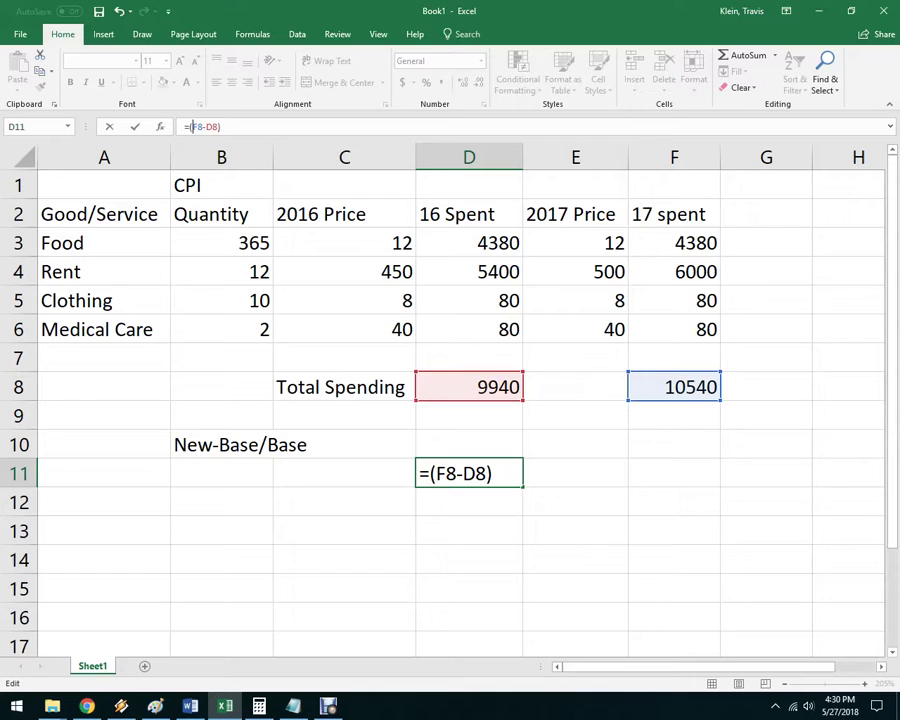
{"action": "type", "text": "/"}
{"action": "left_click", "coordinate": [469, 387]}
{"action": "key", "text": "Return"}
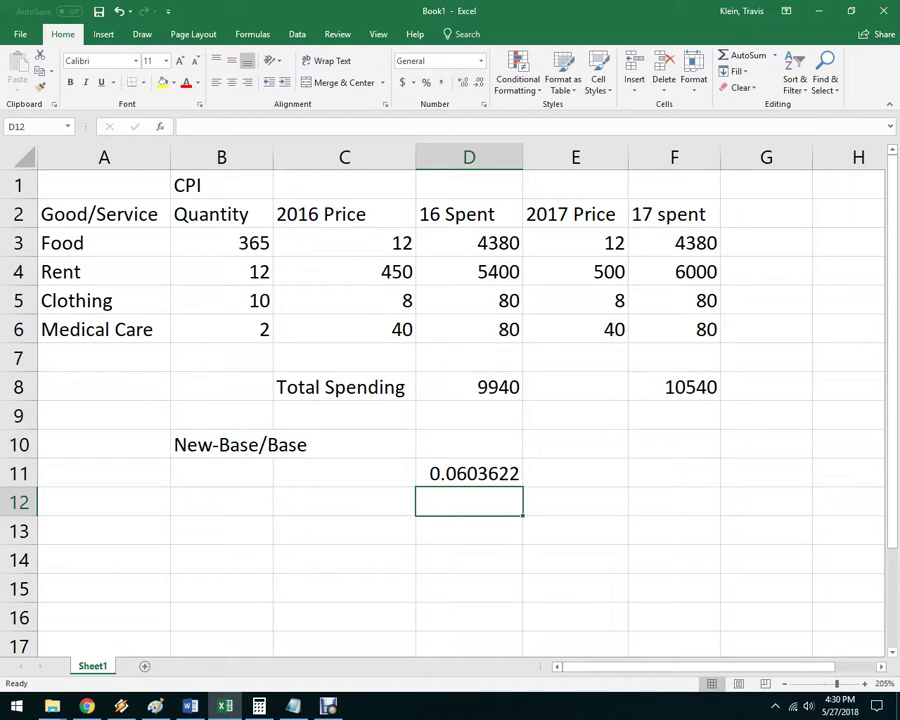
- Format the change in D11 as a percentage with two decimal places
{"action": "left_click", "coordinate": [469, 473]}
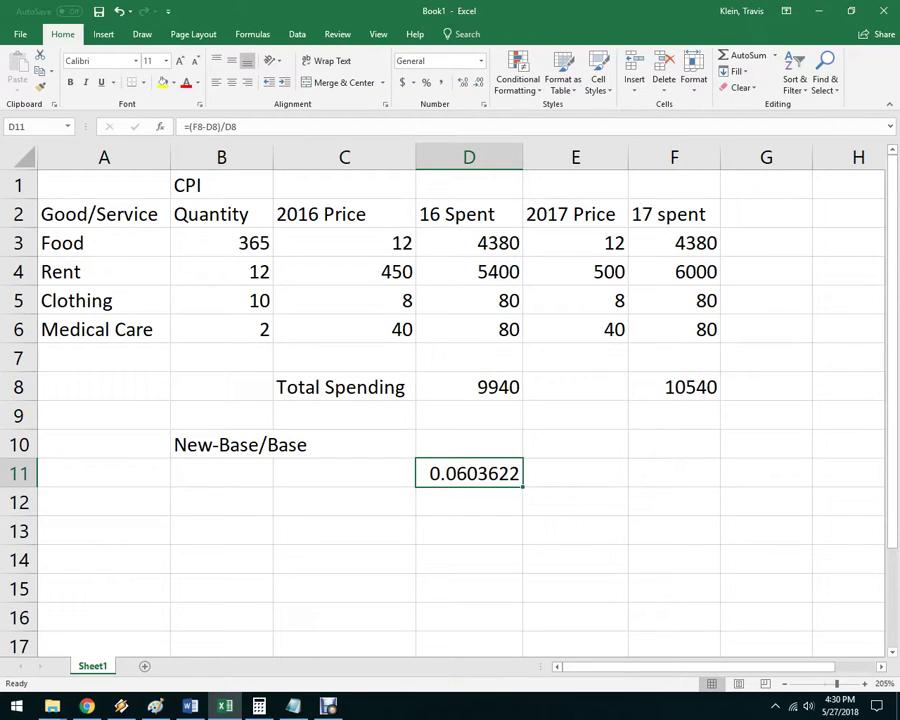
{"action": "key", "text": "ctrl+shift+5"}
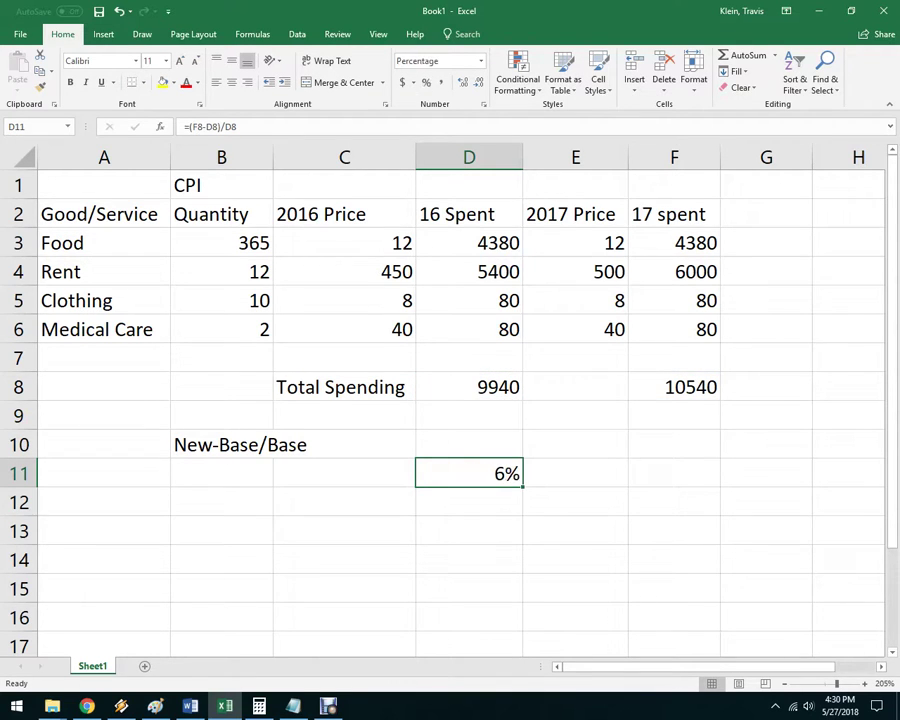
{"action": "left_click", "coordinate": [462, 83]}
{"action": "left_click", "coordinate": [462, 83]}
{"action": "left_click_drag", "start_coordinate": [674, 475], "coordinate": [674, 498]}
{"action": "left_click", "coordinate": [575, 560]}
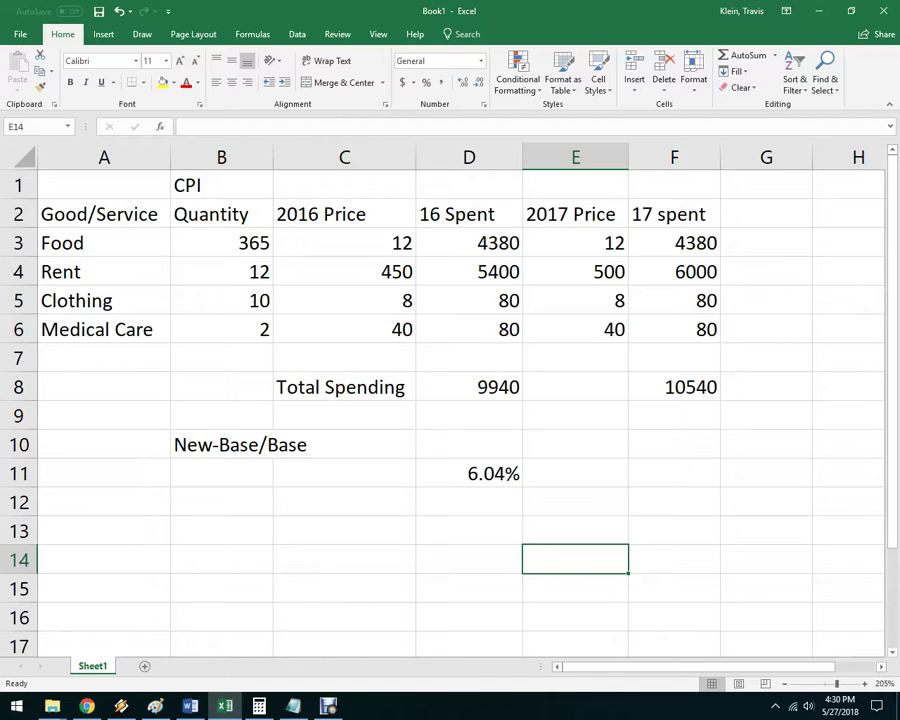
- Try a Food quantity of 500 in B3, and set it back to 365
{"action": "left_click", "coordinate": [222, 243]}
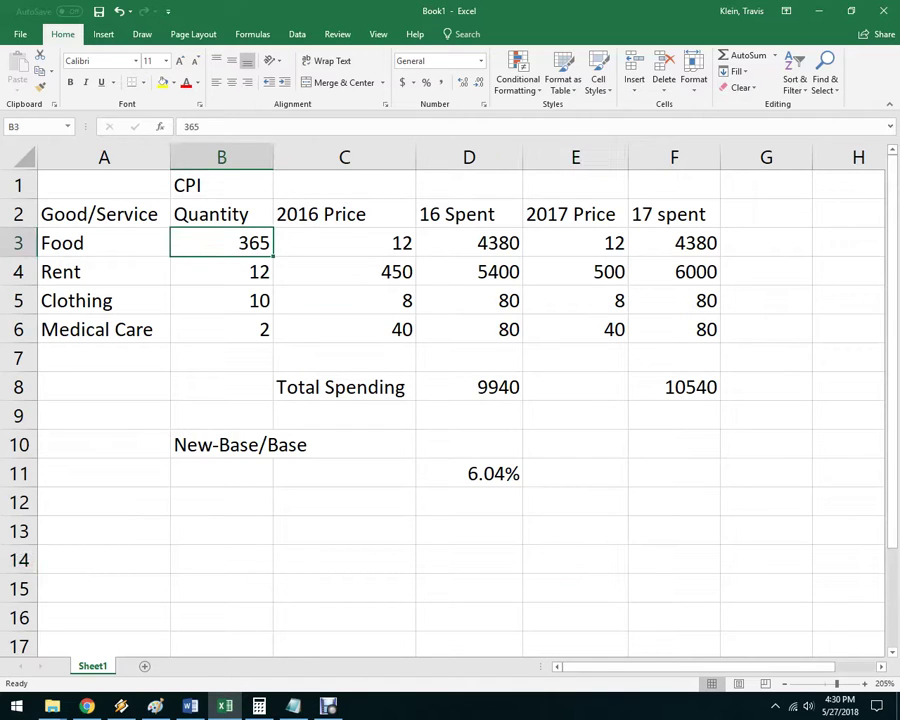
{"action": "type", "text": "500"}
{"action": "key", "text": "Return"}
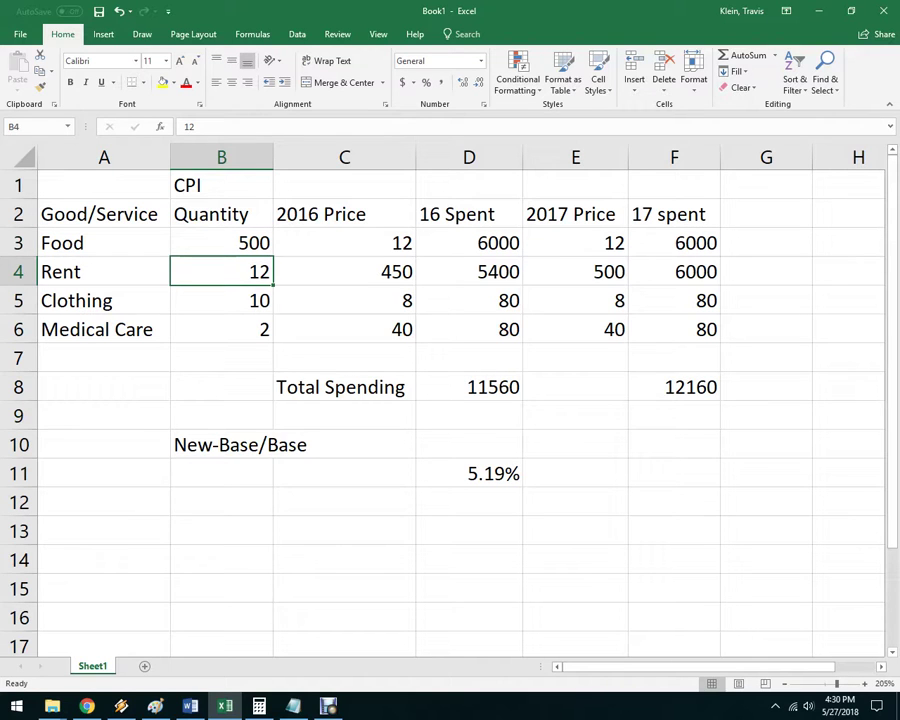
{"action": "left_click", "coordinate": [222, 243]}
{"action": "type", "text": "365"}
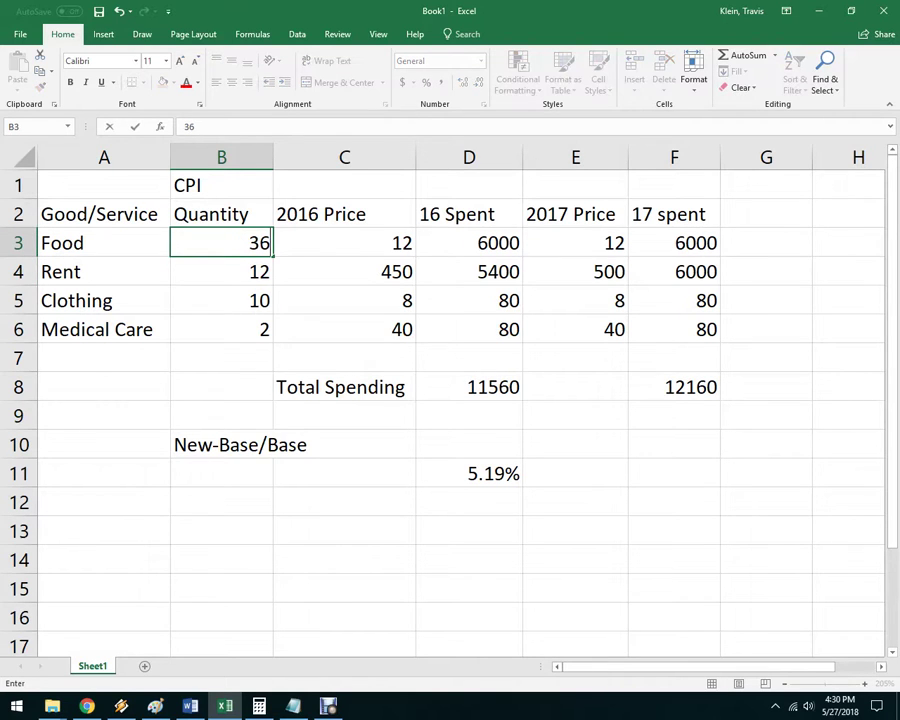
{"action": "key", "text": "Return"}
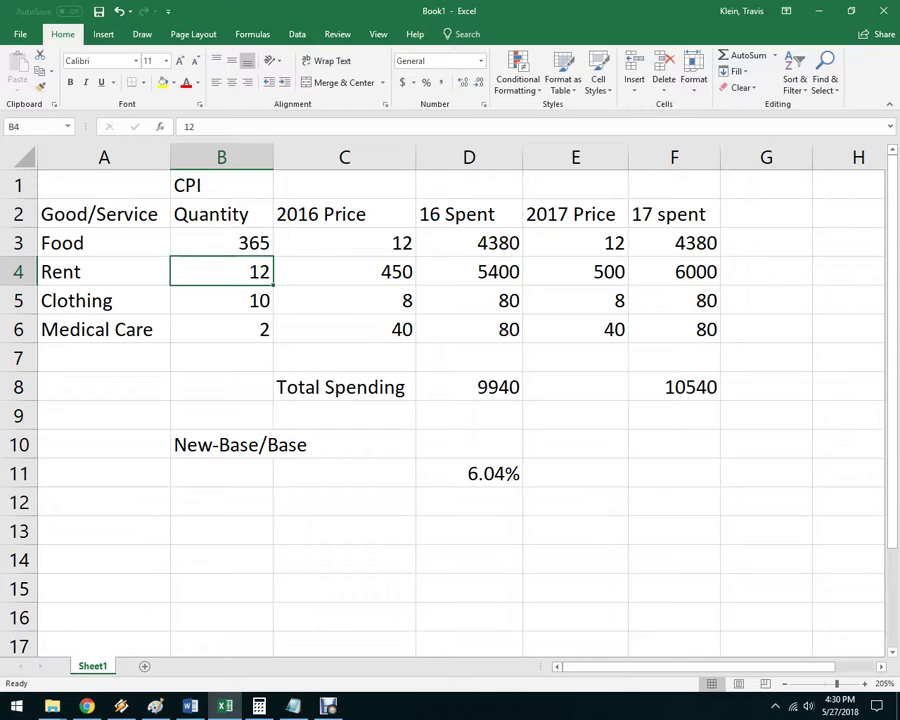
- Change the price heading in cell E2 to "2018 Price"
{"action": "left_click", "coordinate": [575, 214]}
{"action": "left_click", "coordinate": [203, 126]}
{"action": "key", "text": "BackSpace"}
{"action": "type", "text": "8"}
{"action": "key", "text": "Return"}
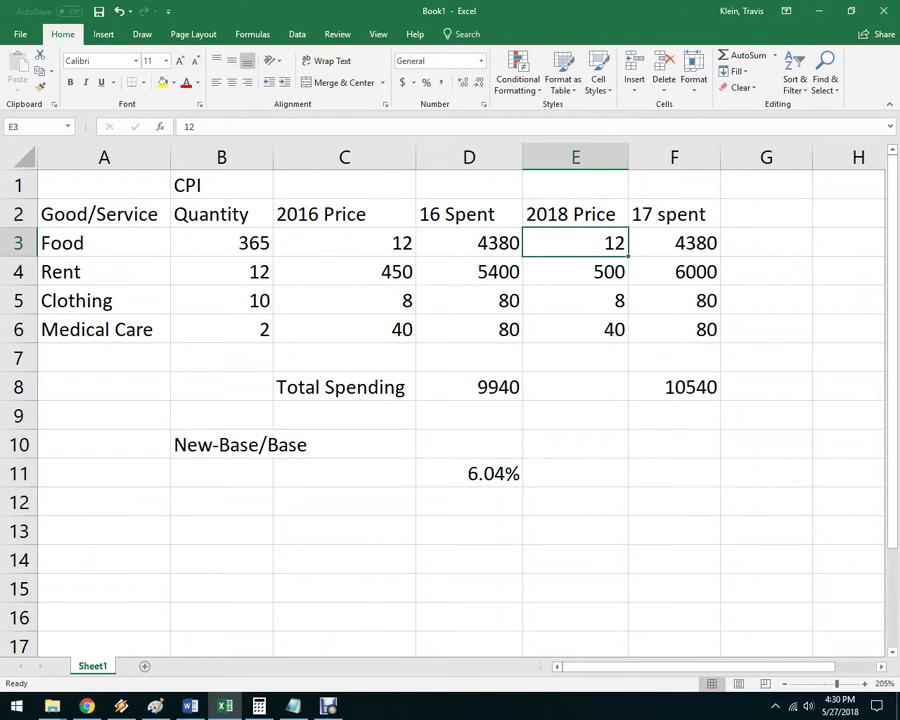
- Set the 2018 prices to 13 for Food, 7 for Clothing and 35 for Medical Care, skipping Rent
{"action": "type", "text": "13"}
{"action": "key", "text": "Return"}
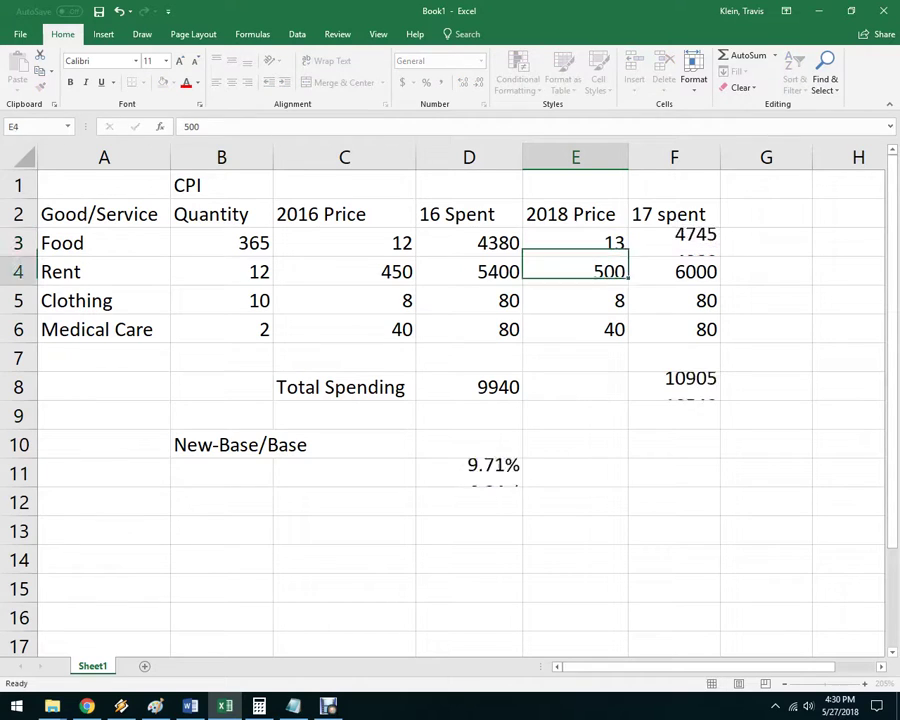
{"action": "key", "text": "Return"}
{"action": "type", "text": "7"}
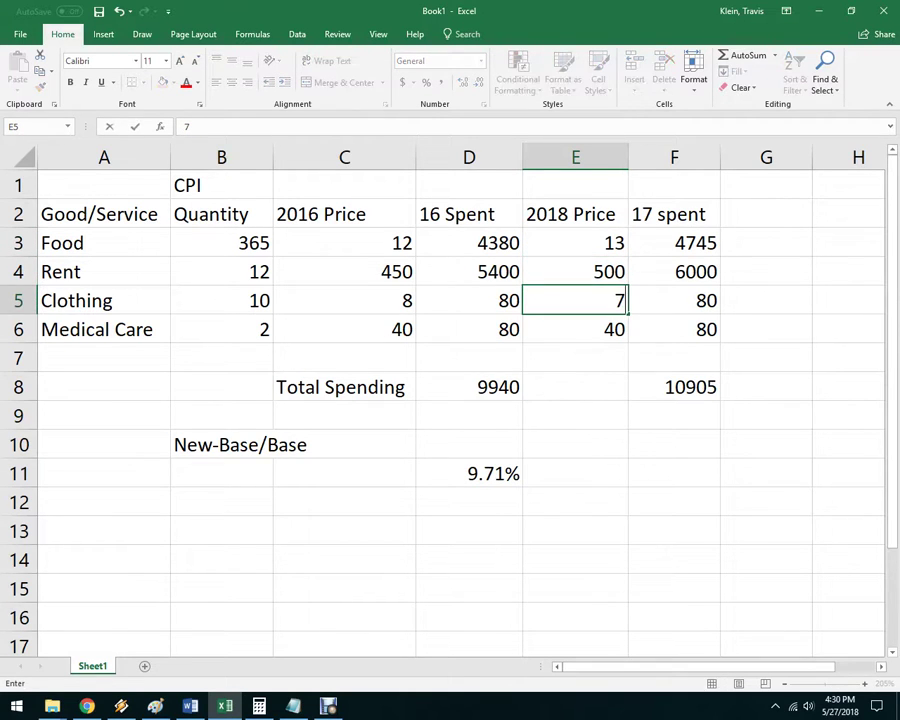
{"action": "key", "text": "Return"}
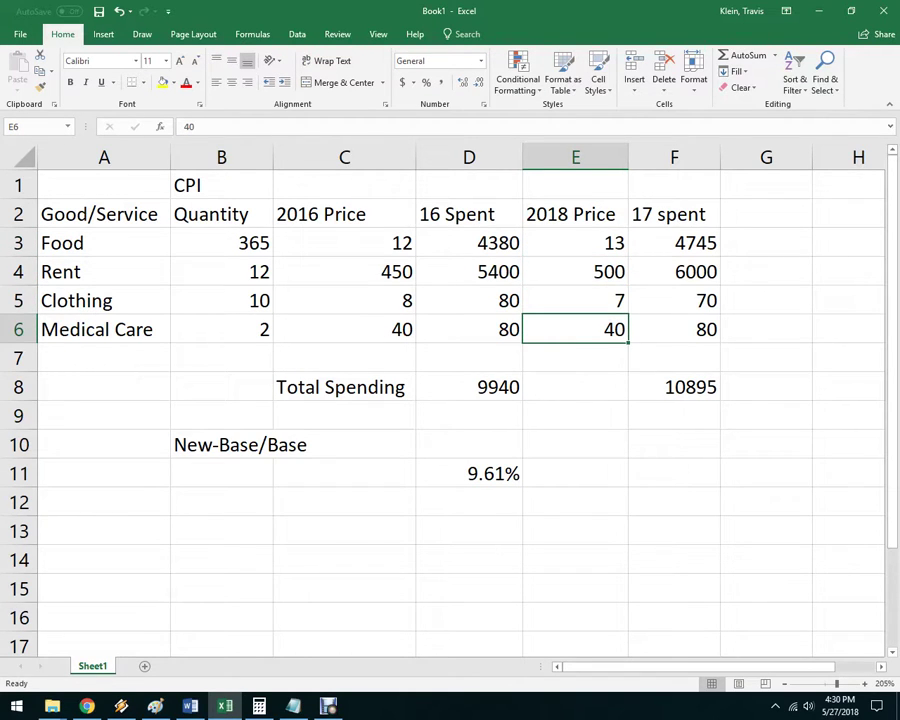
{"action": "key", "text": "Return"}
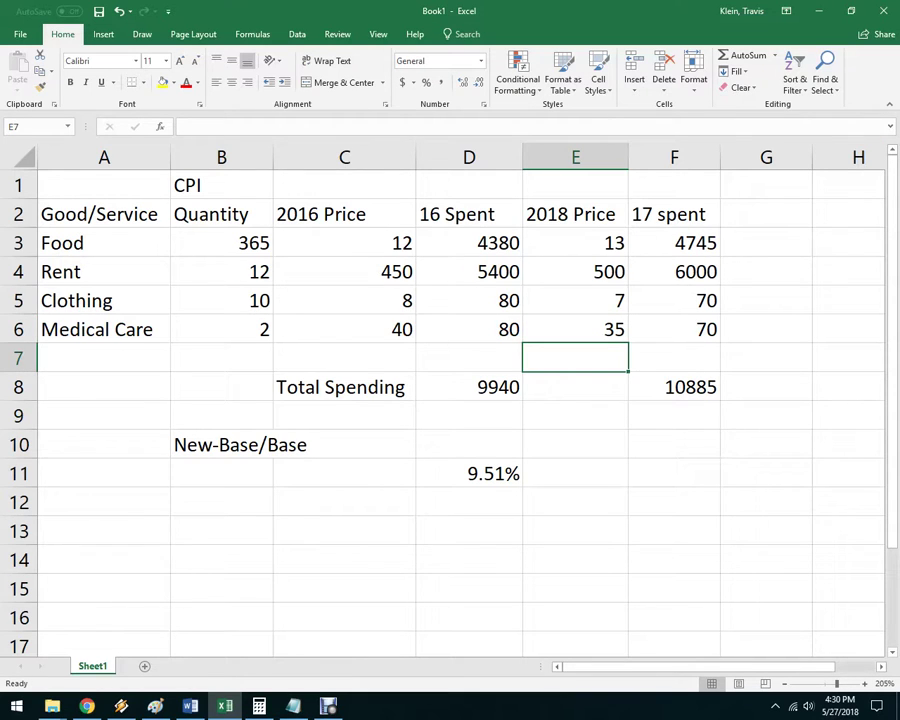
{"action": "left_click", "coordinate": [469, 474]}
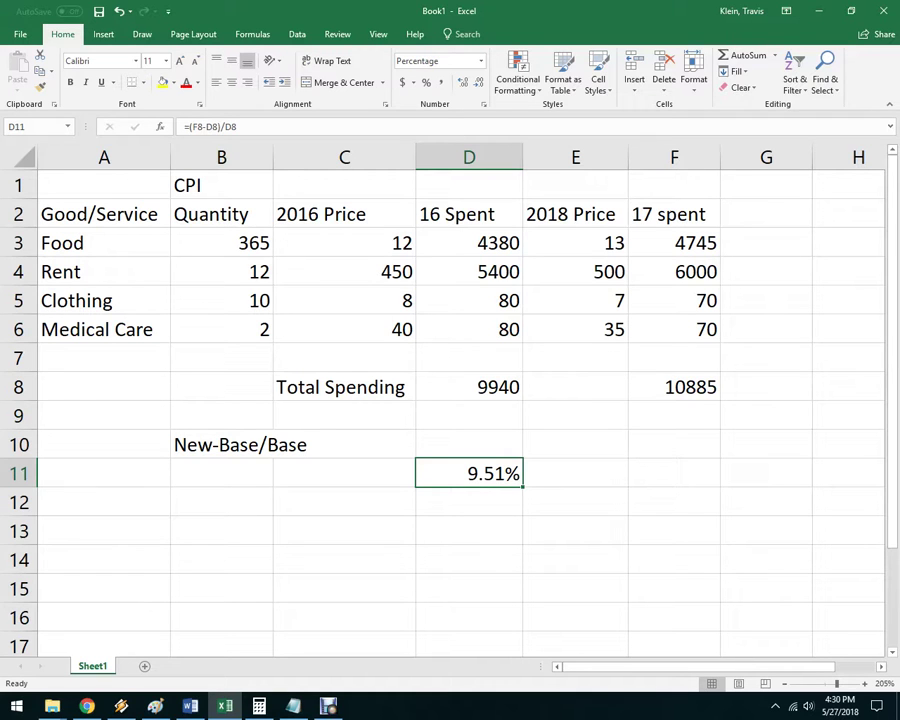
{"action": "mouse_move", "coordinate": [87, 706]}
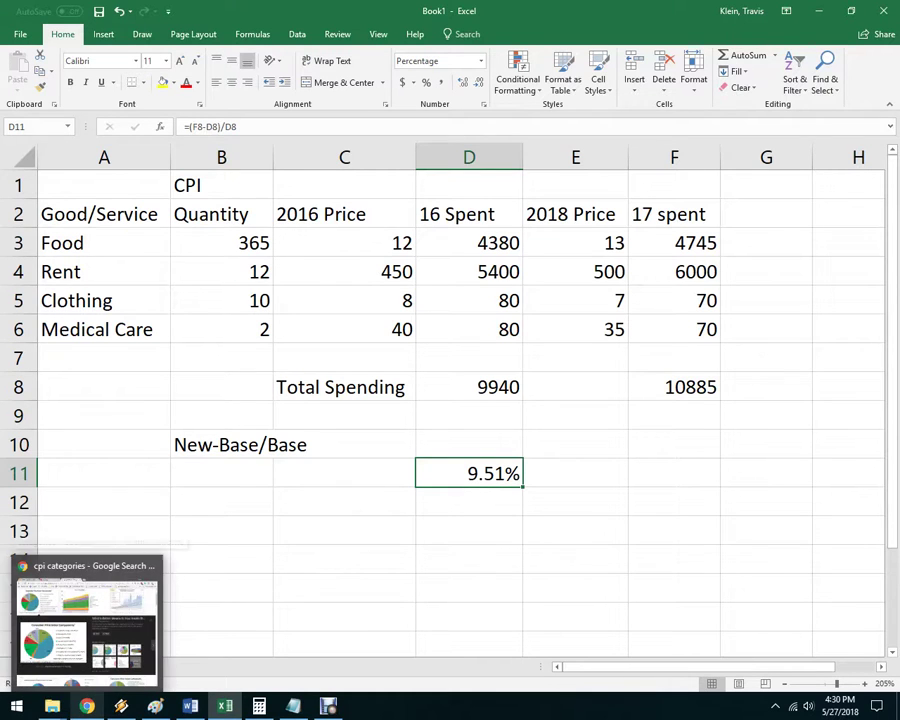
{"action": "left_click", "coordinate": [328, 706]}
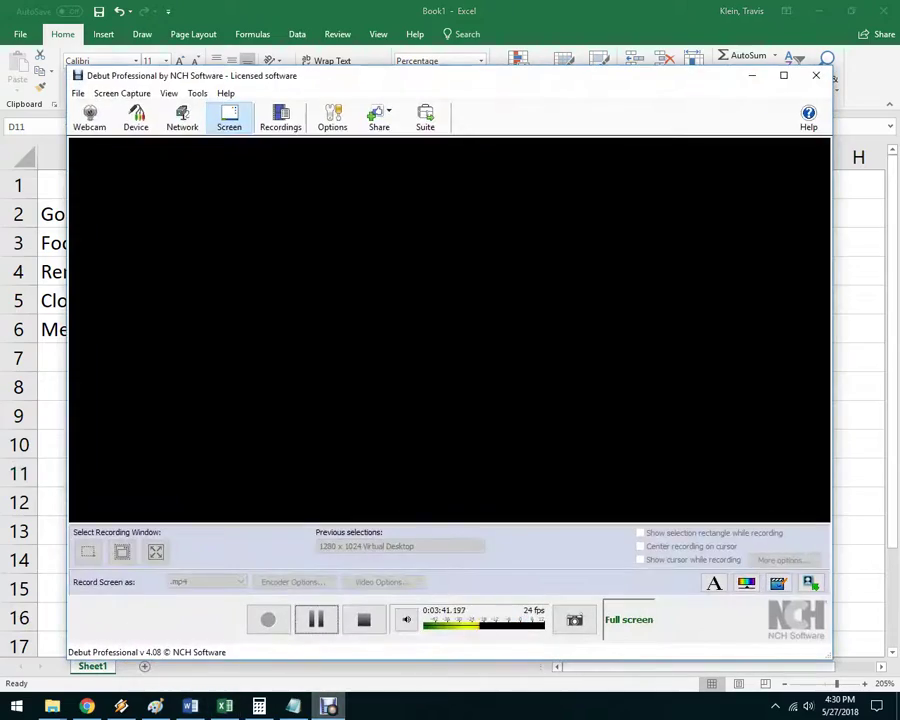